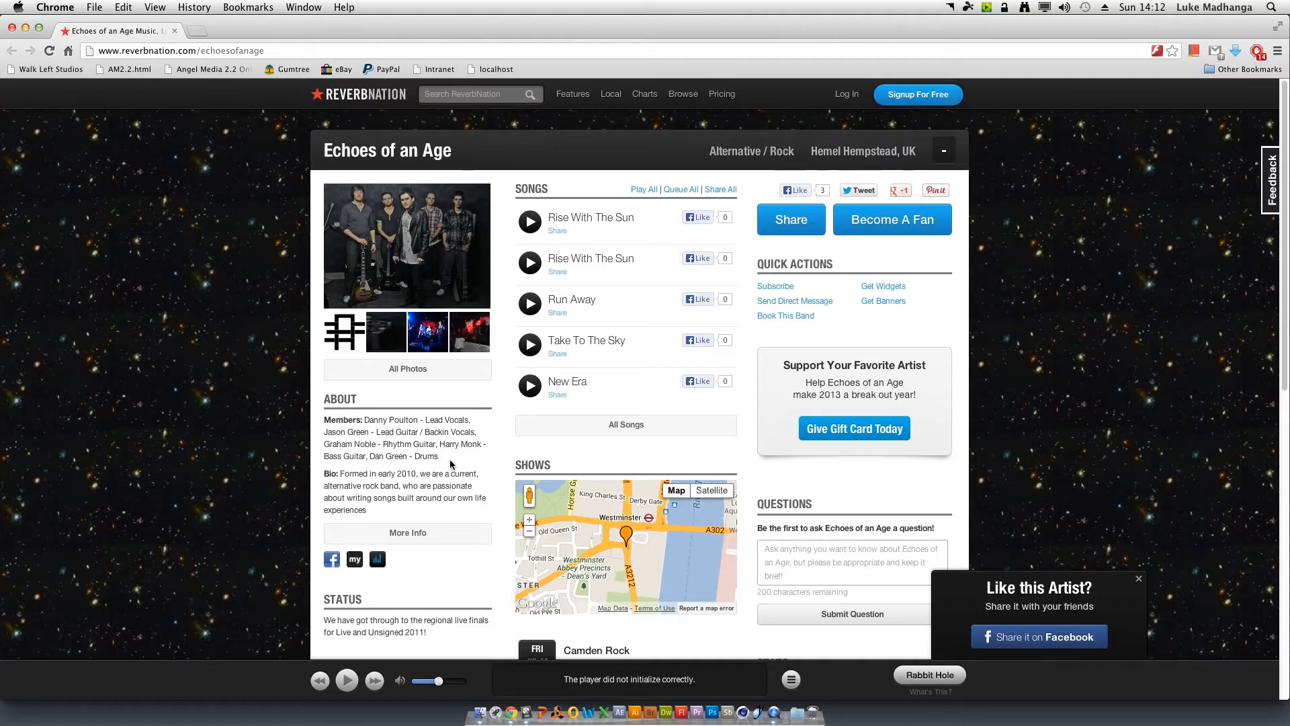
# Show all open windows at once with Mission Control.
pyautogui.press('F3')
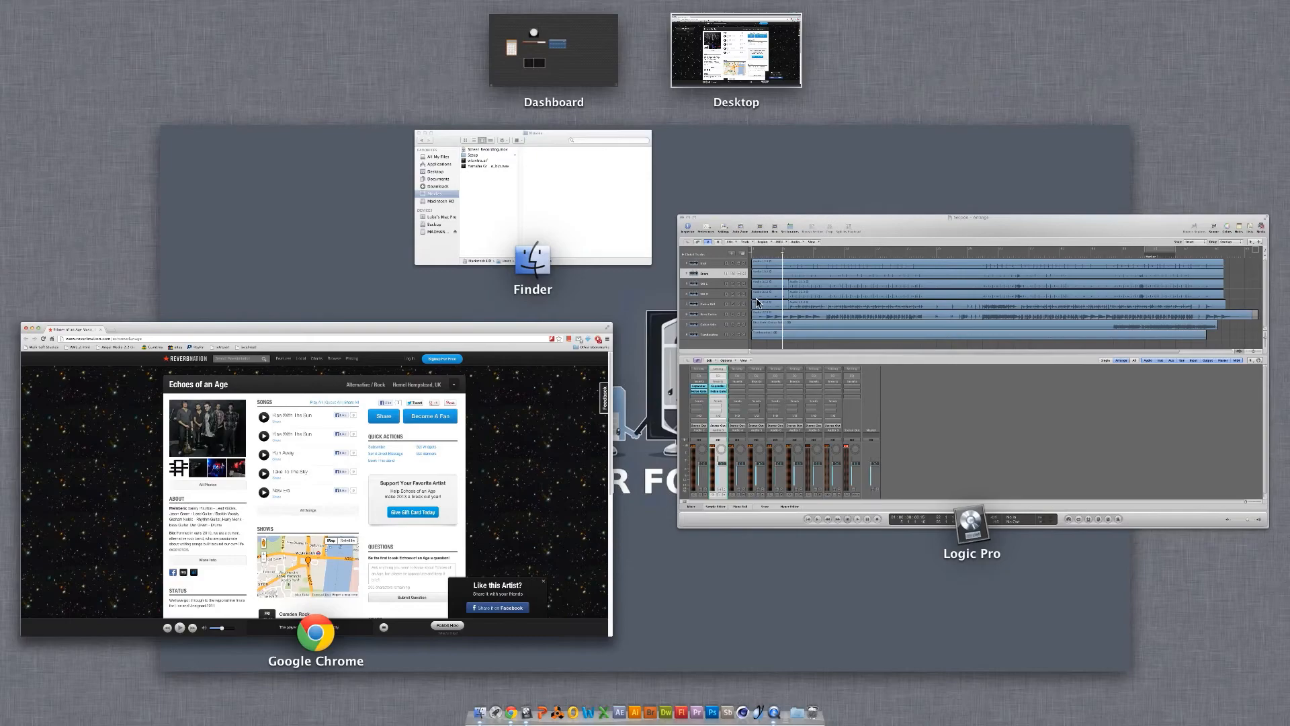
# Bring the Logic Pro session forward, play it, solo and unsolo OH L, then select the Kick track.
pyautogui.click(776, 302)
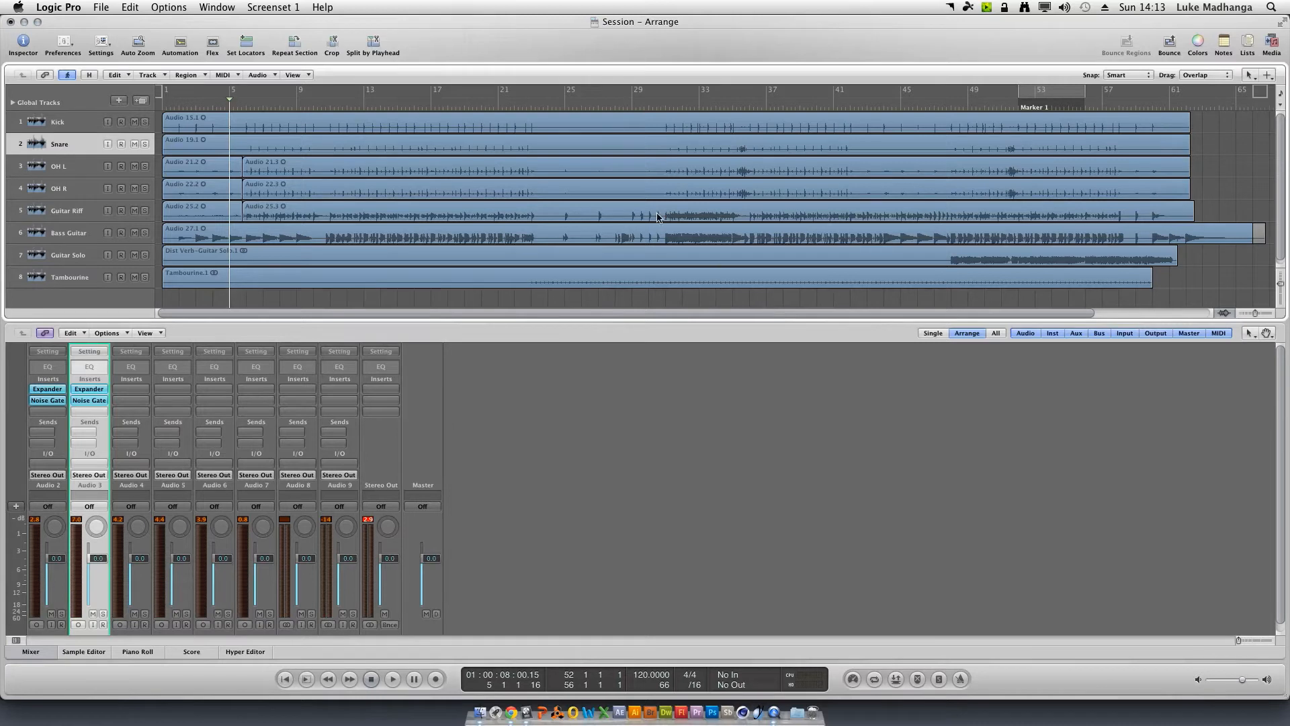
pyautogui.press('space')
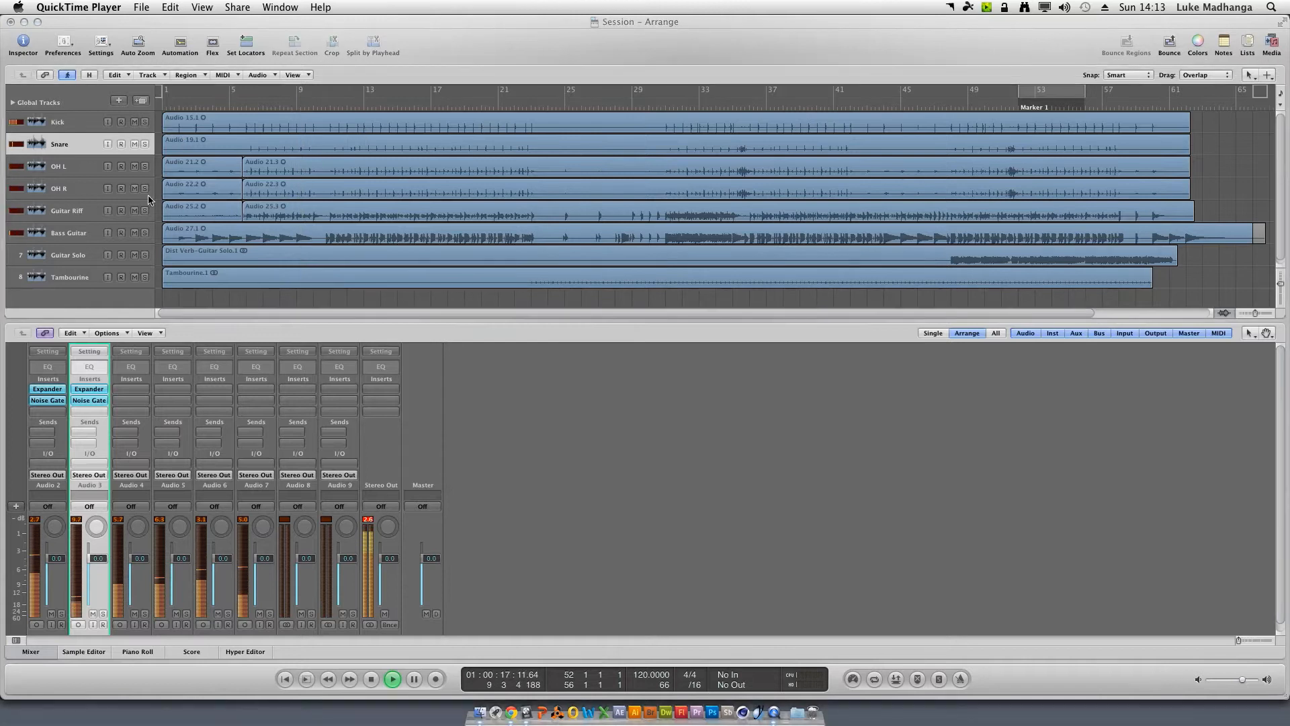
pyautogui.click(145, 172)
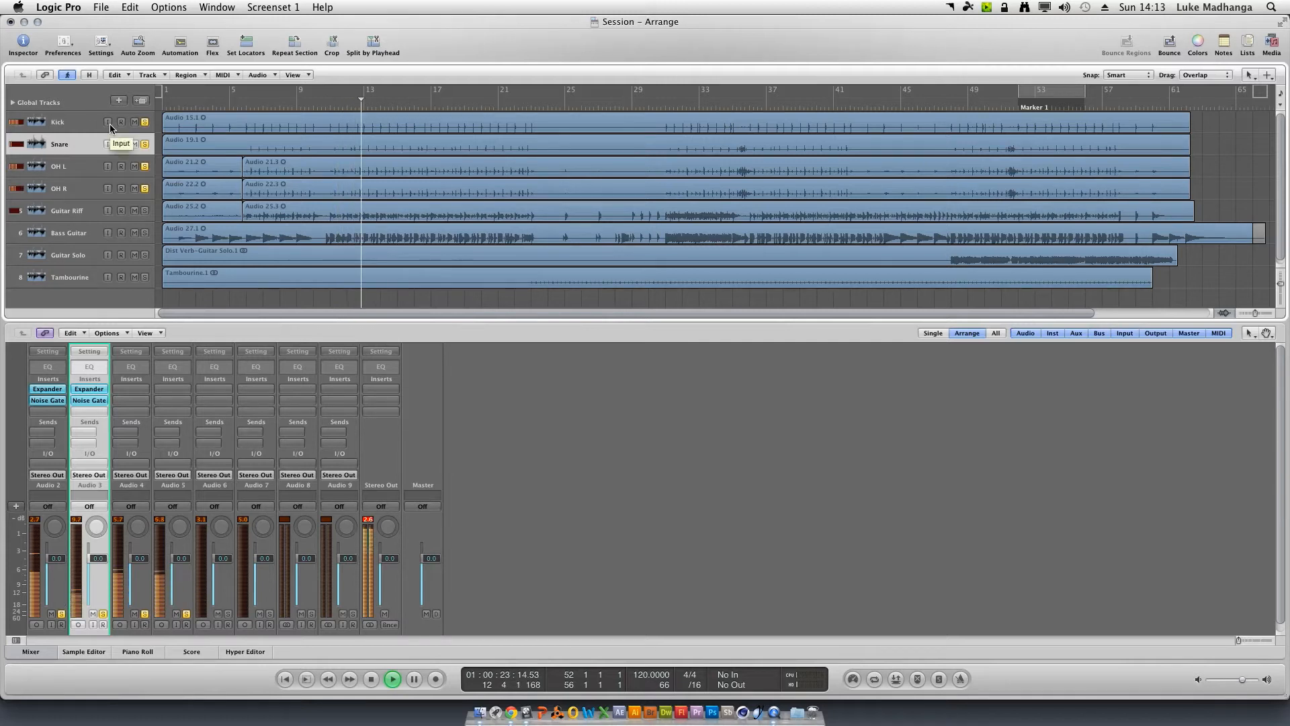
pyautogui.click(145, 166)
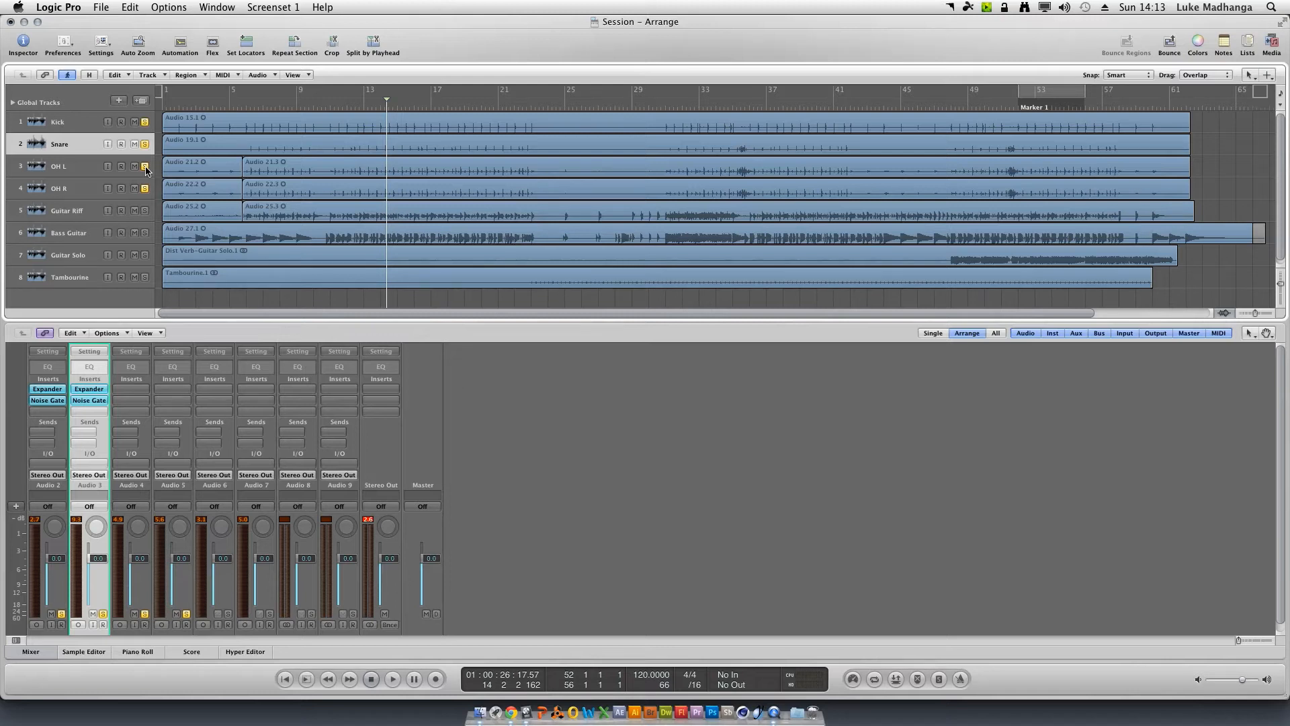
pyautogui.click(145, 166)
pyautogui.click(69, 124)
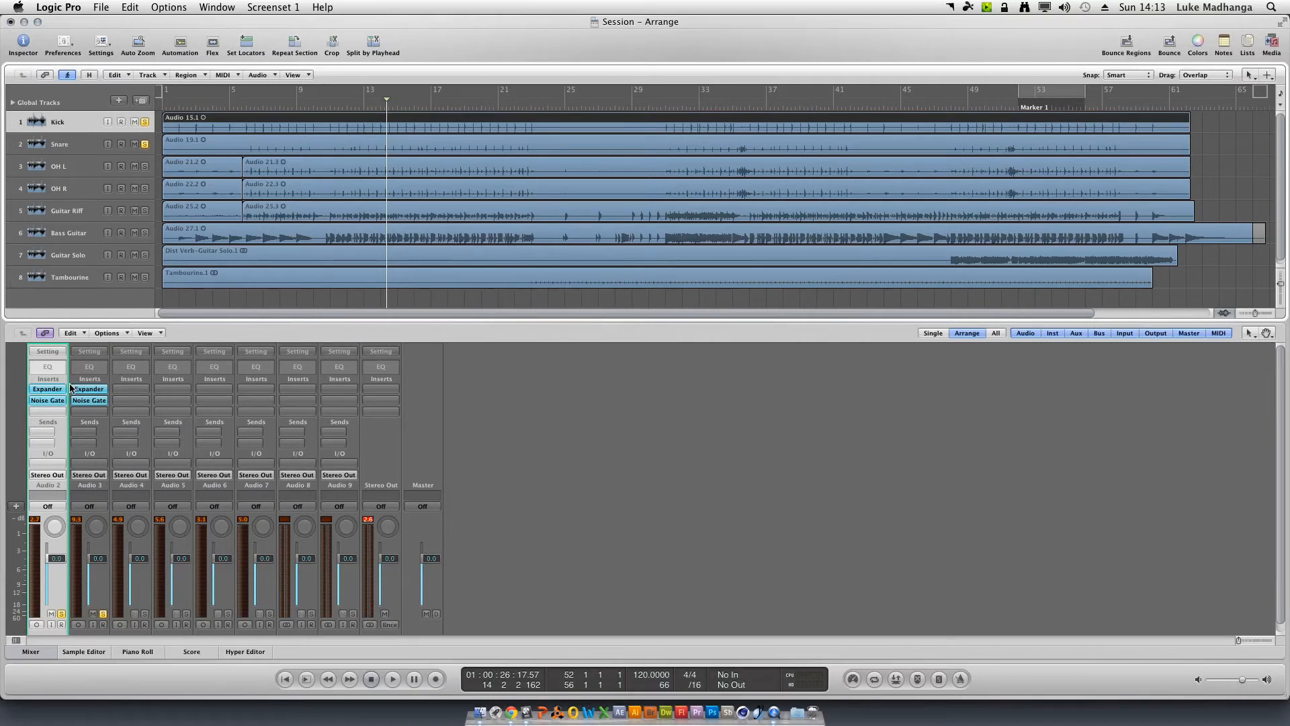
# Toggle the Kick Expander, then show its Expander and Noise Gate settings side by side.
pyautogui.keyDown('alt'); pyautogui.click(48, 389); pyautogui.keyUp('alt')
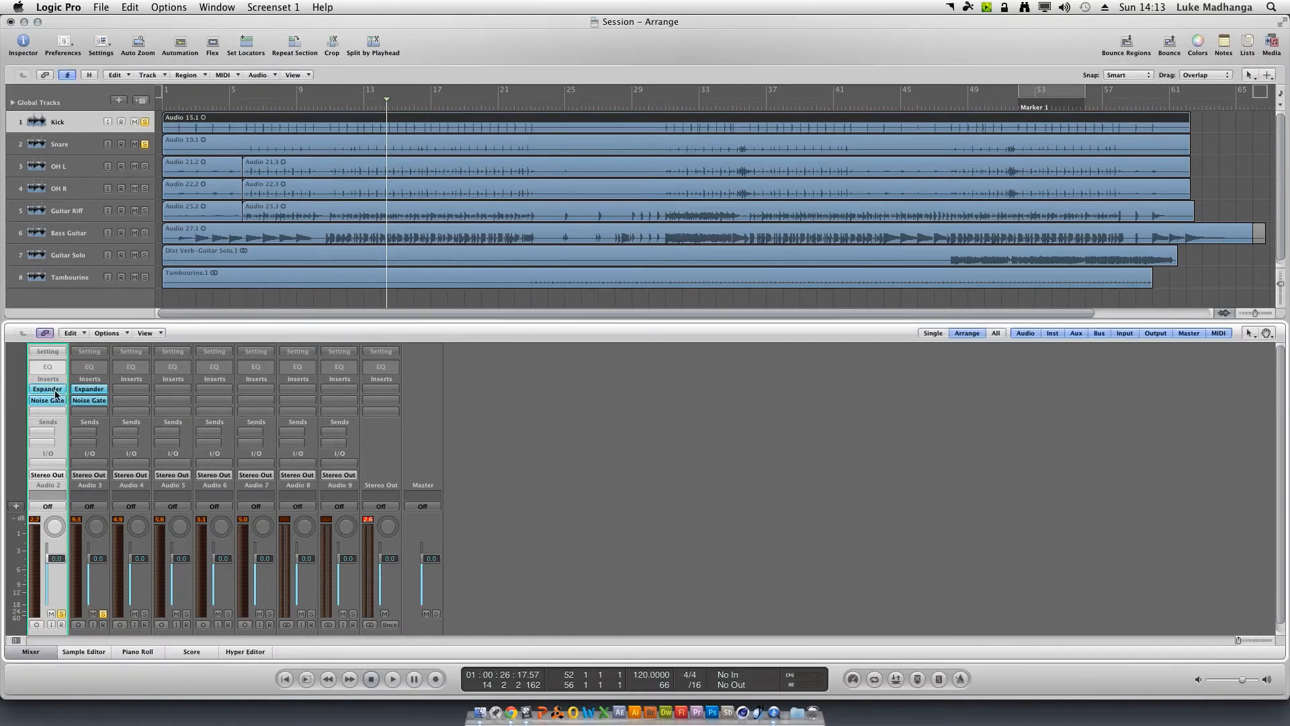
pyautogui.keyDown('alt'); pyautogui.click(48, 389); pyautogui.keyUp('alt')
pyautogui.doubleClick(56, 391)
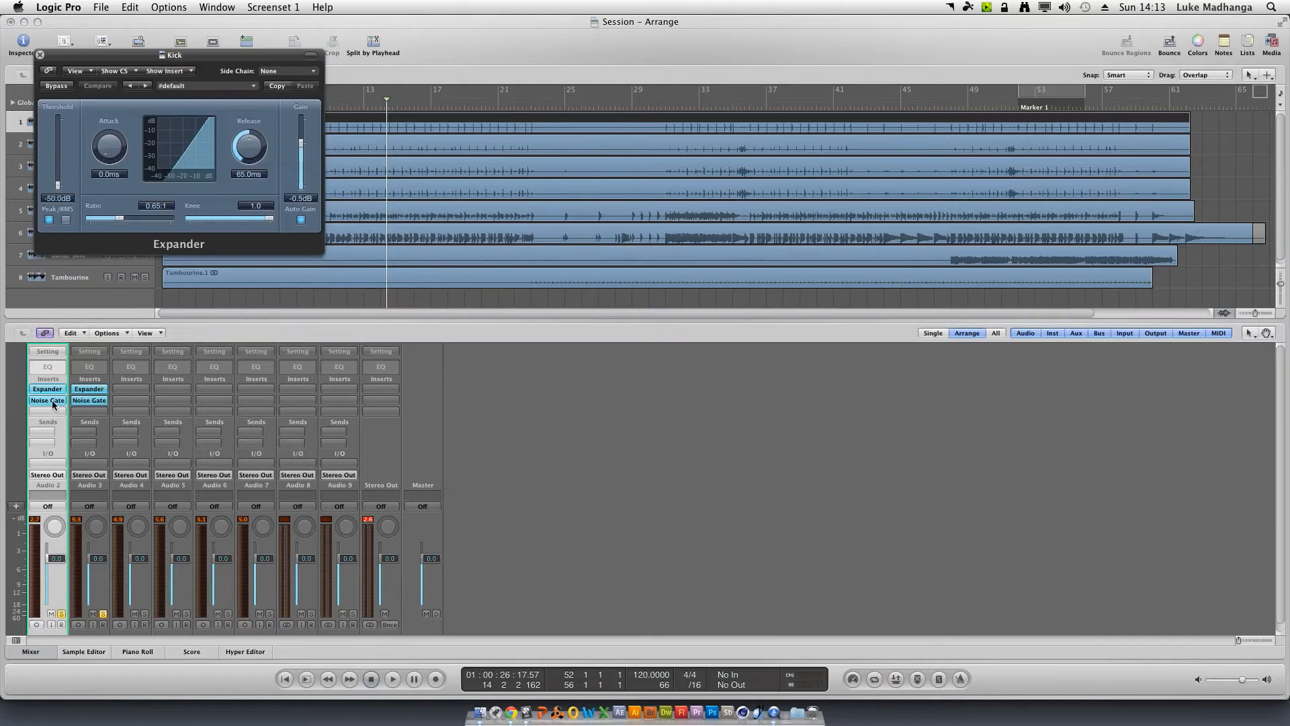
pyautogui.doubleClick(48, 399)
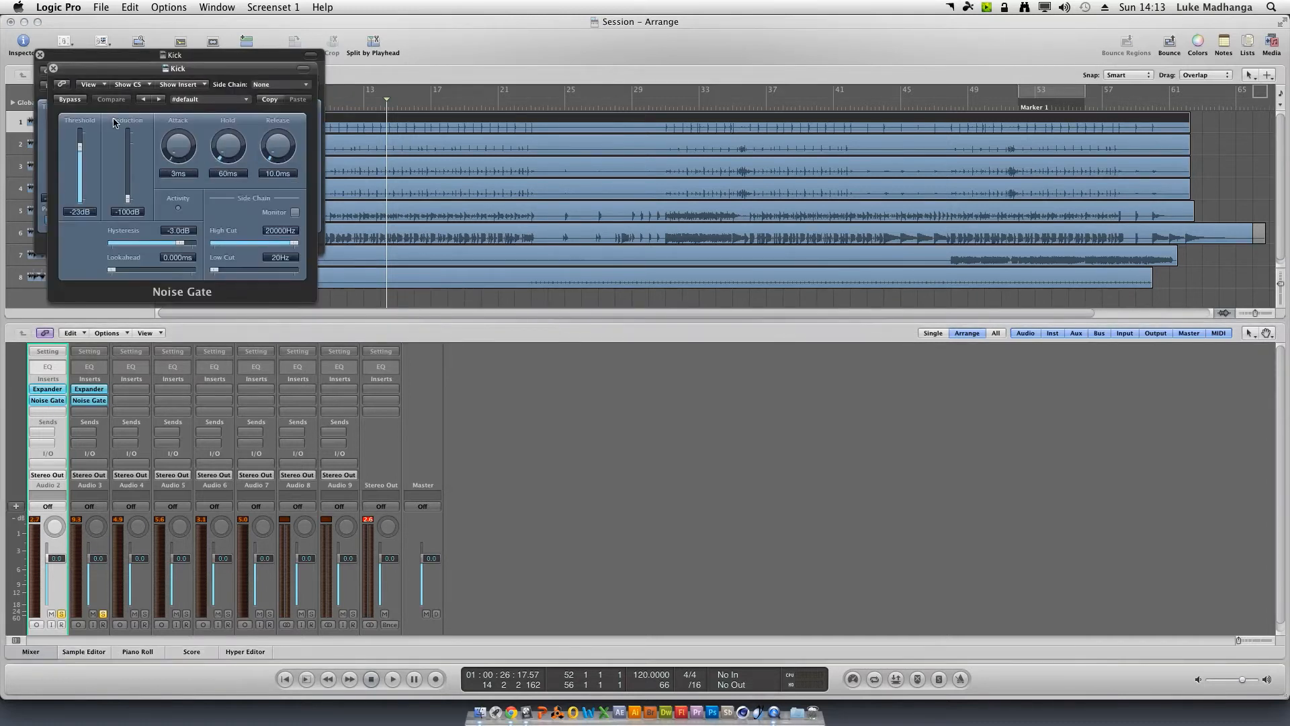
pyautogui.moveTo(137, 69); pyautogui.dragTo(415, 56)
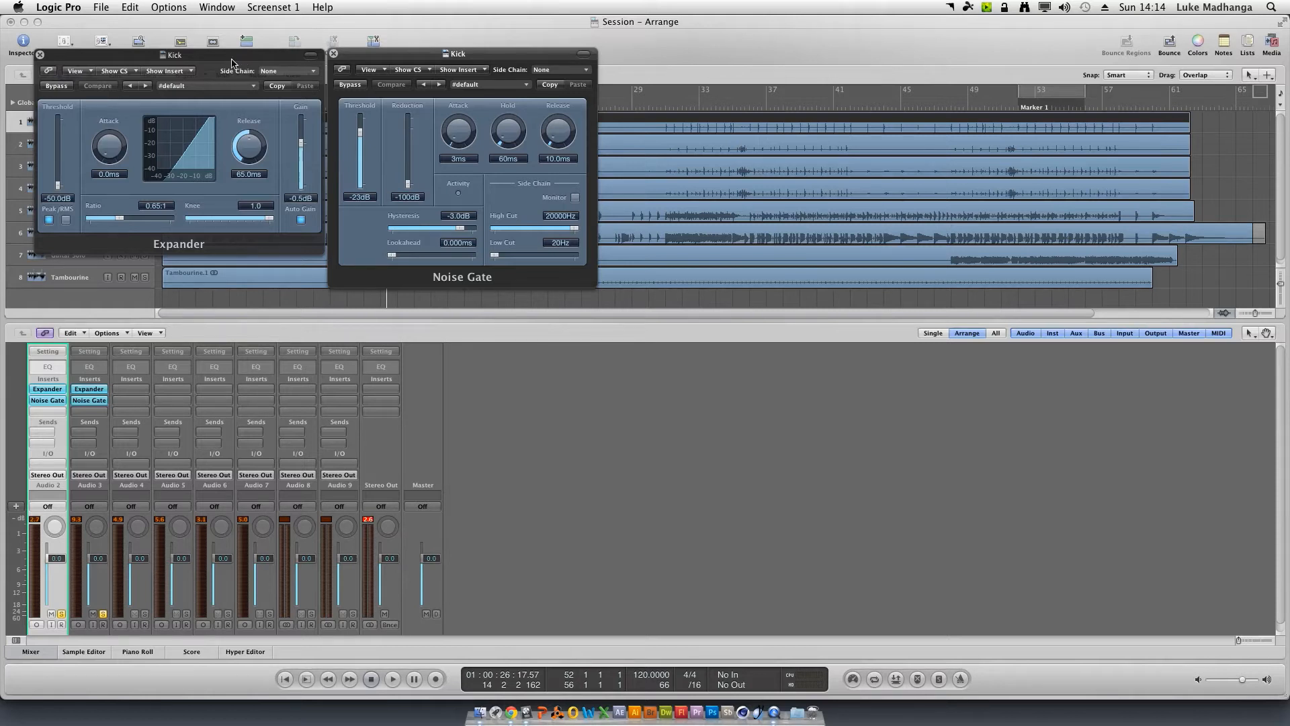
# Close both plug-in windows, unsolo Snare and audition the kick with its Expander bypassed.
pyautogui.click(334, 54)
pyautogui.click(40, 55)
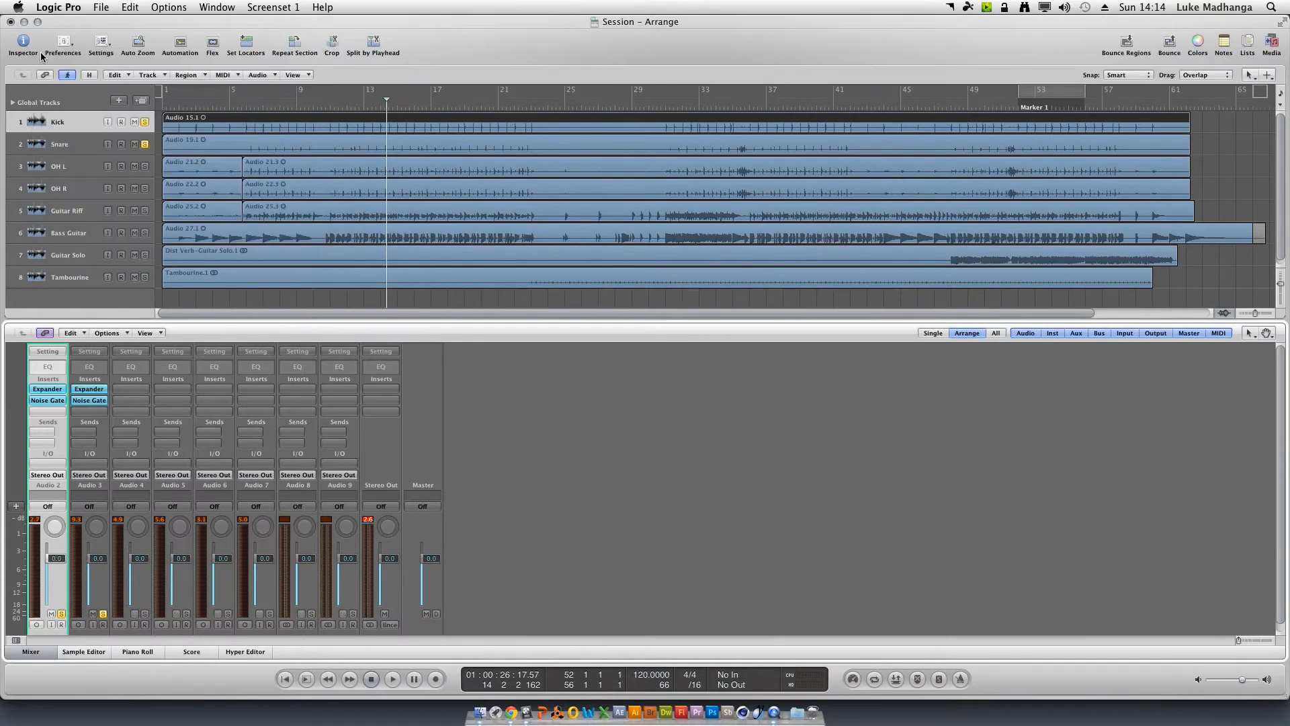
pyautogui.click(145, 144)
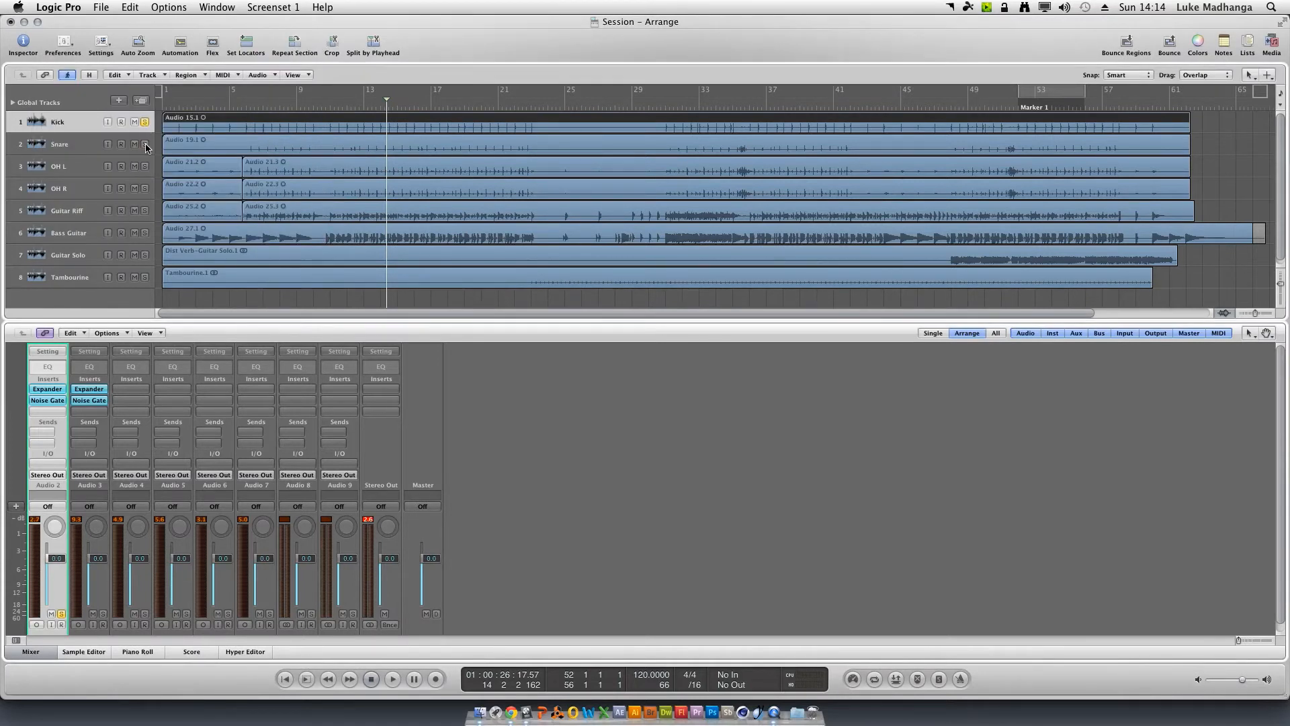
pyautogui.keyDown('alt'); pyautogui.click(48, 389); pyautogui.keyUp('alt')
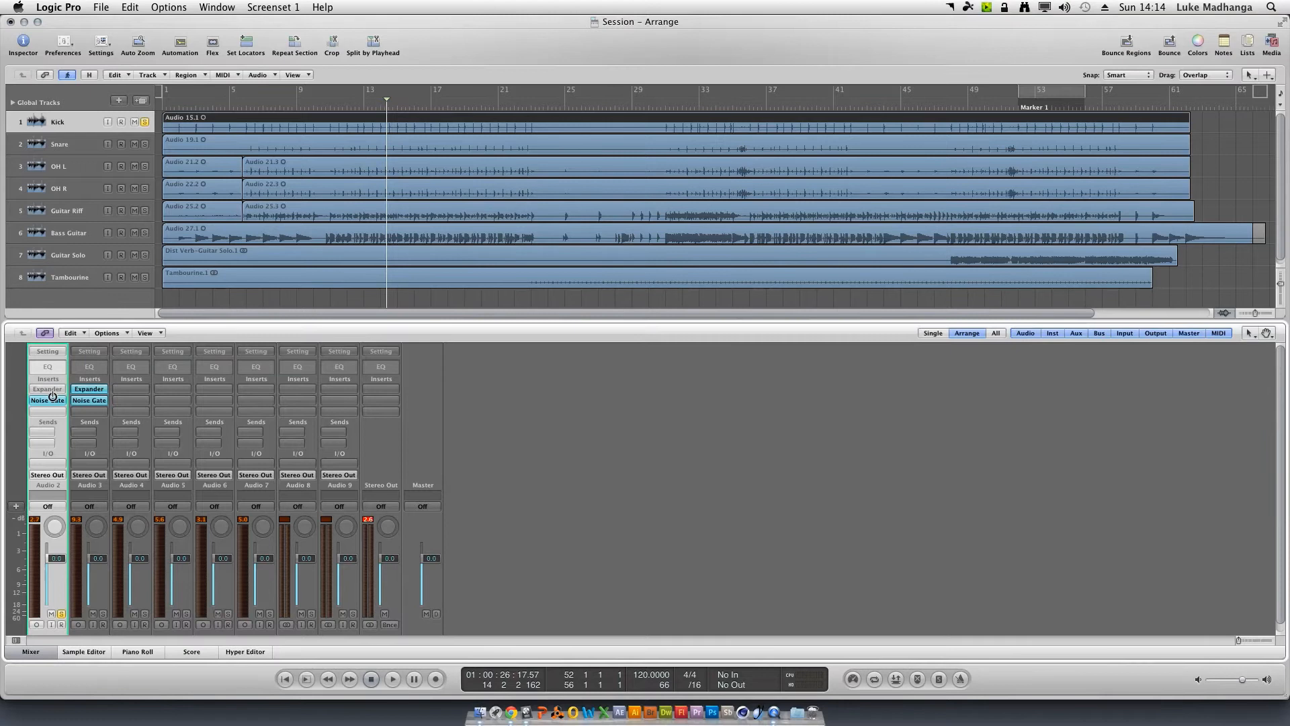
pyautogui.press('space')
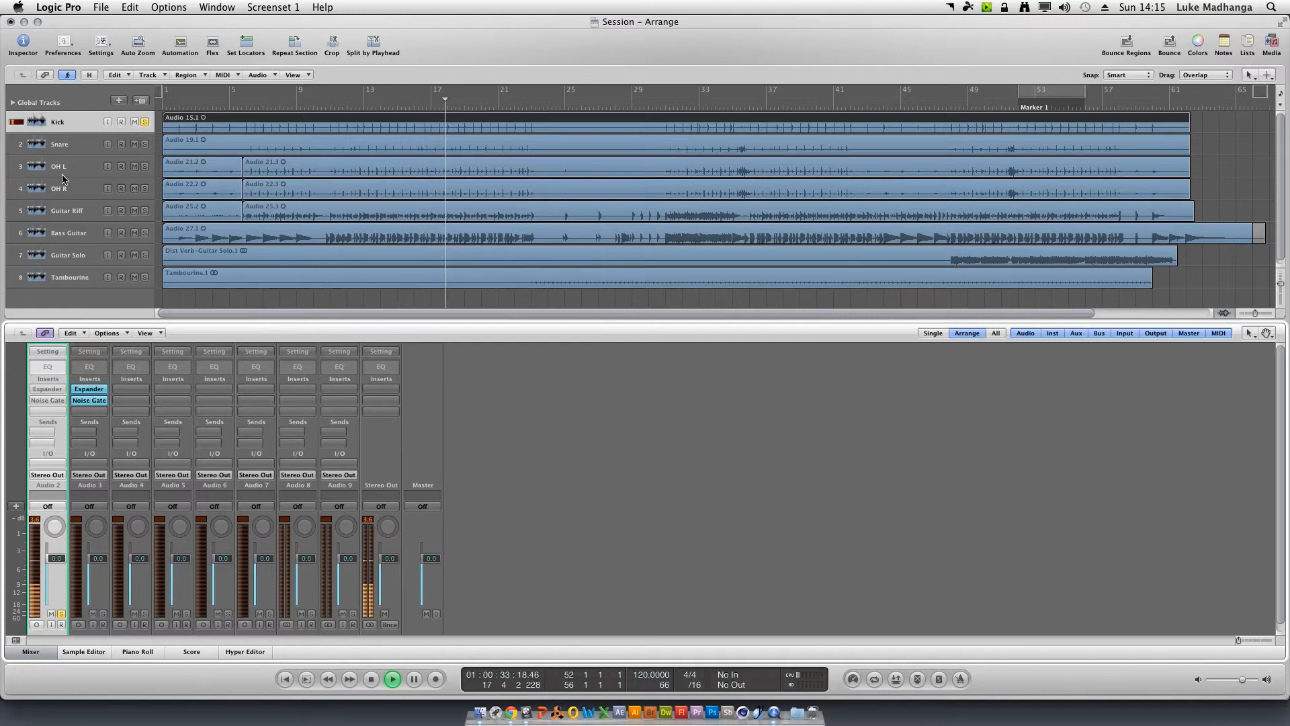
pyautogui.click(311, 101)
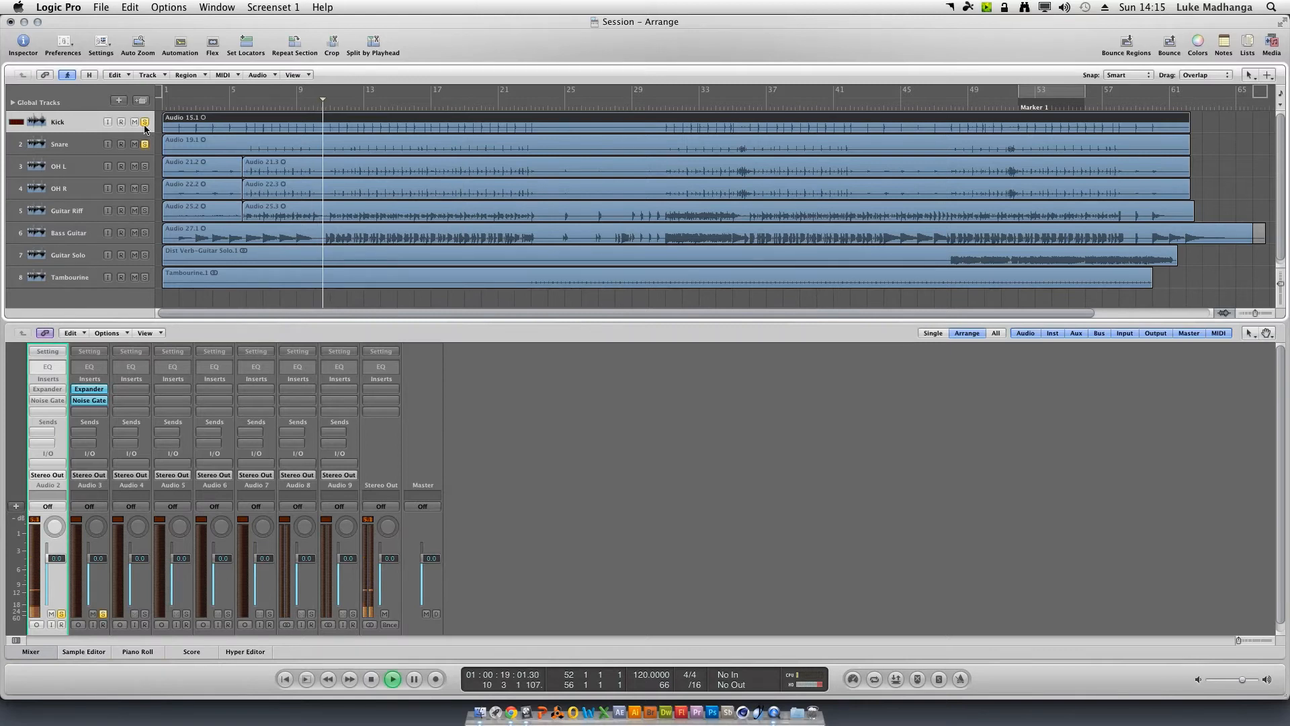
# Bypass the Snare inserts for comparison, stop, solo Snare and re-enable its Expander and Noise Gate.
pyautogui.keyDown('alt'); pyautogui.click(88, 389); pyautogui.keyUp('alt')
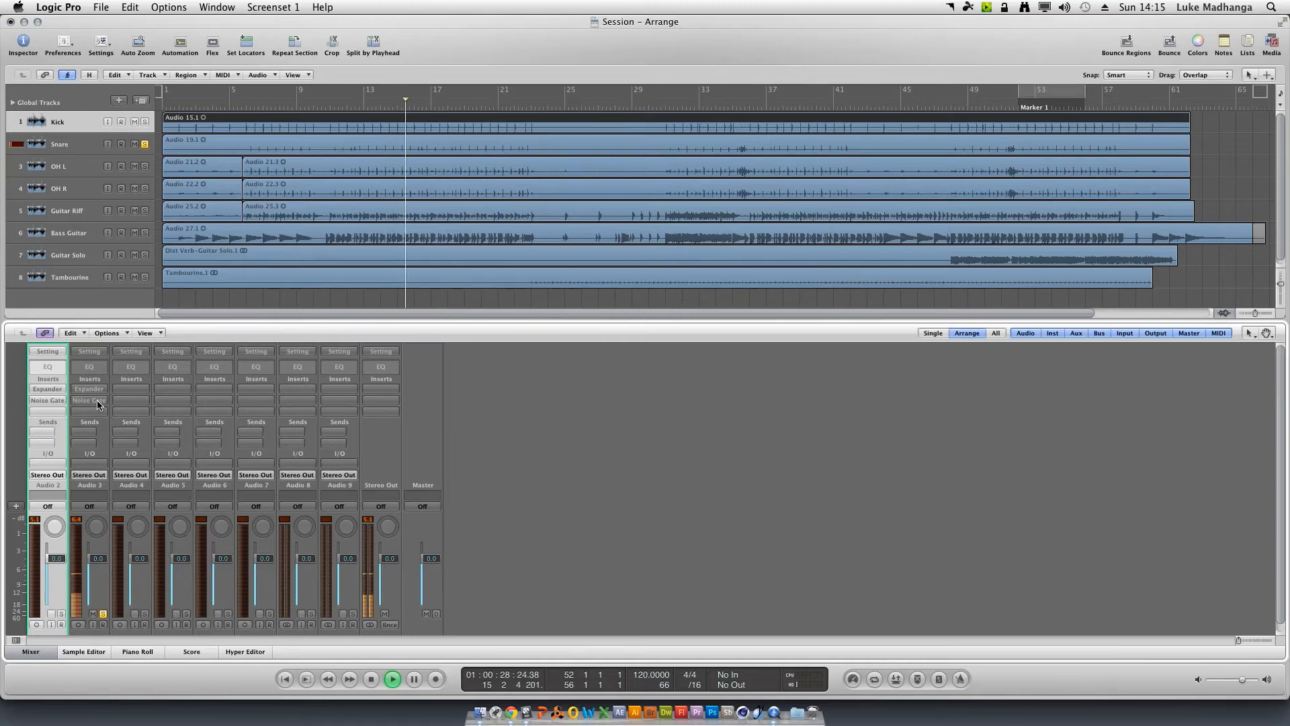
pyautogui.press('space')
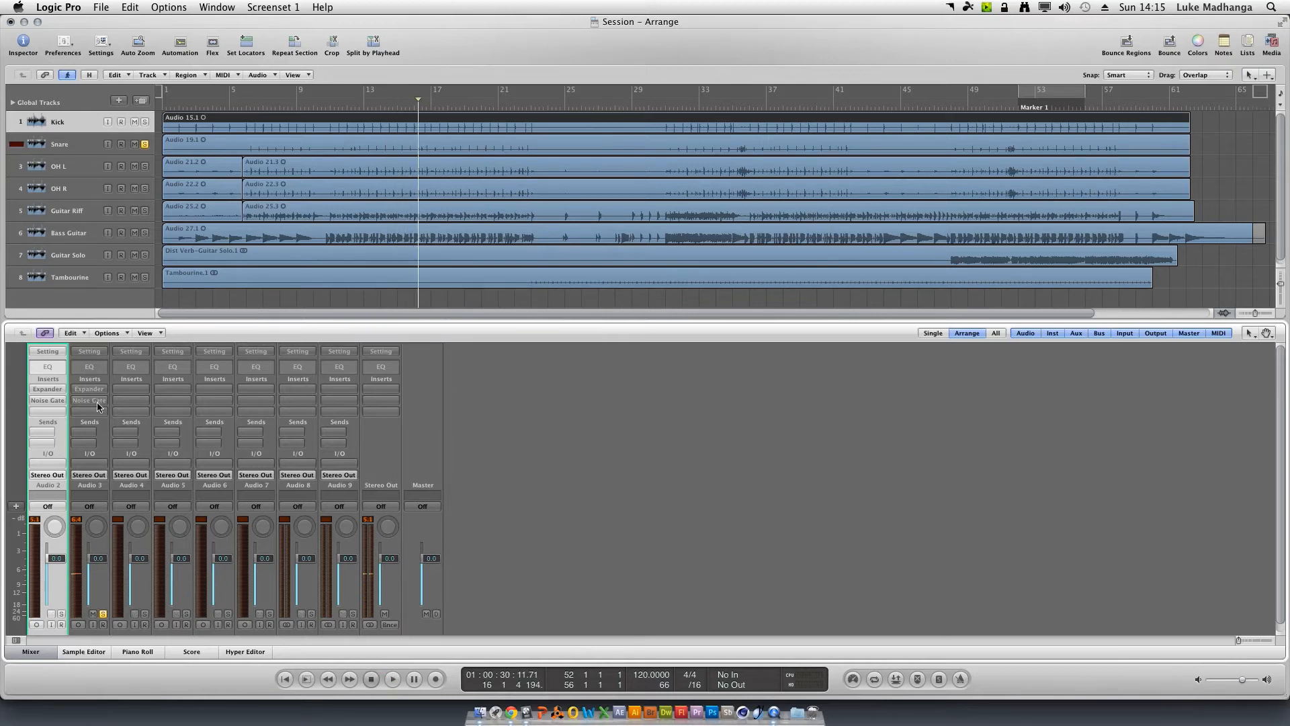
pyautogui.click(144, 144)
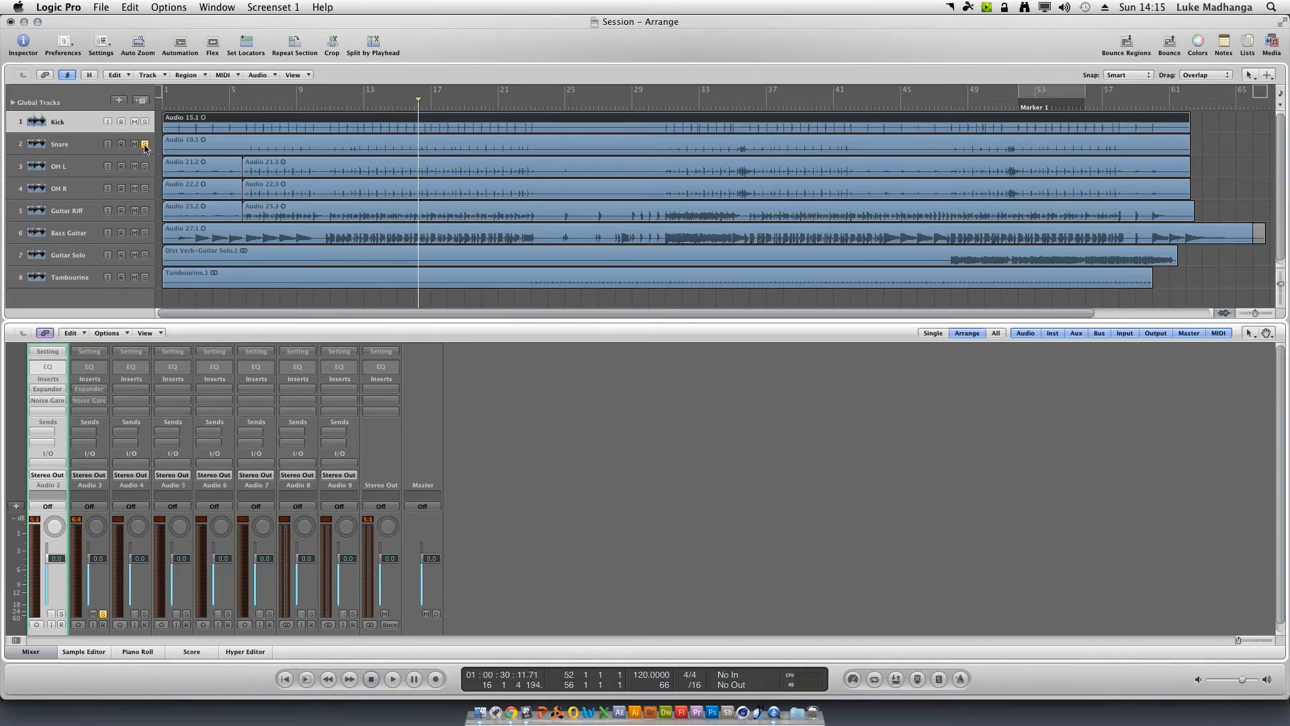
pyautogui.click(48, 389)
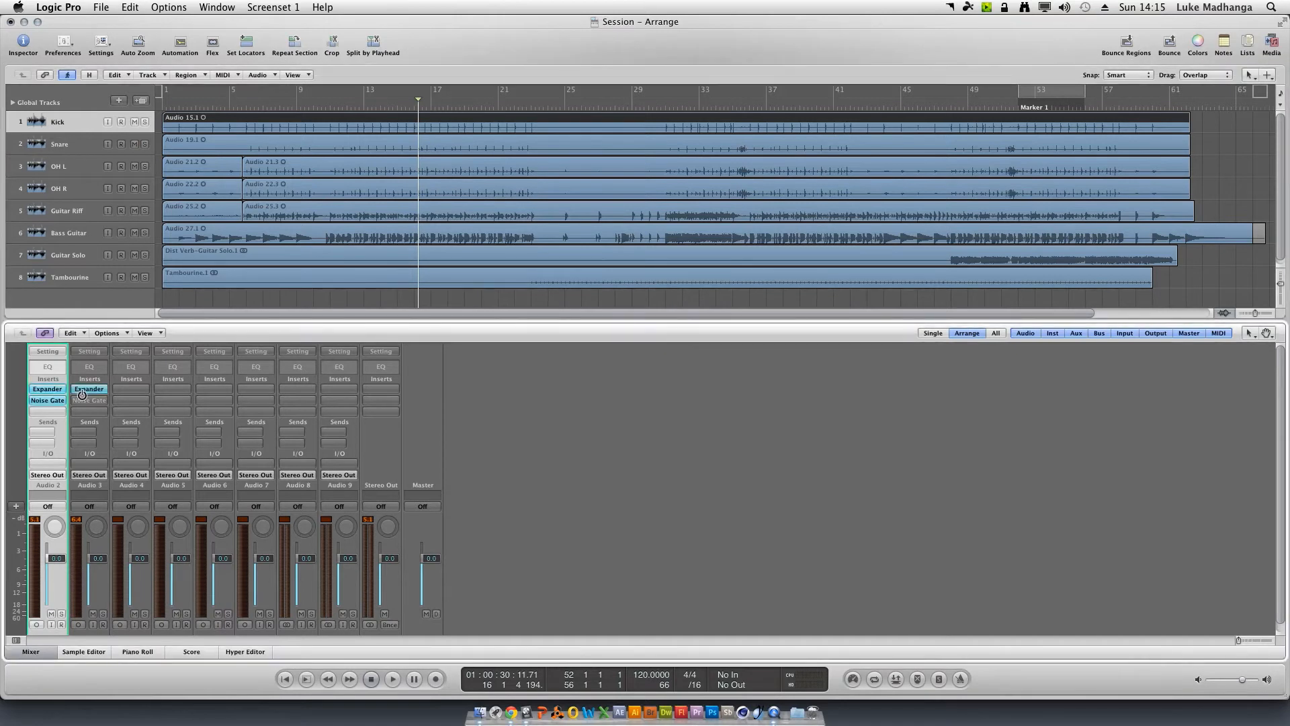
pyautogui.click(88, 400)
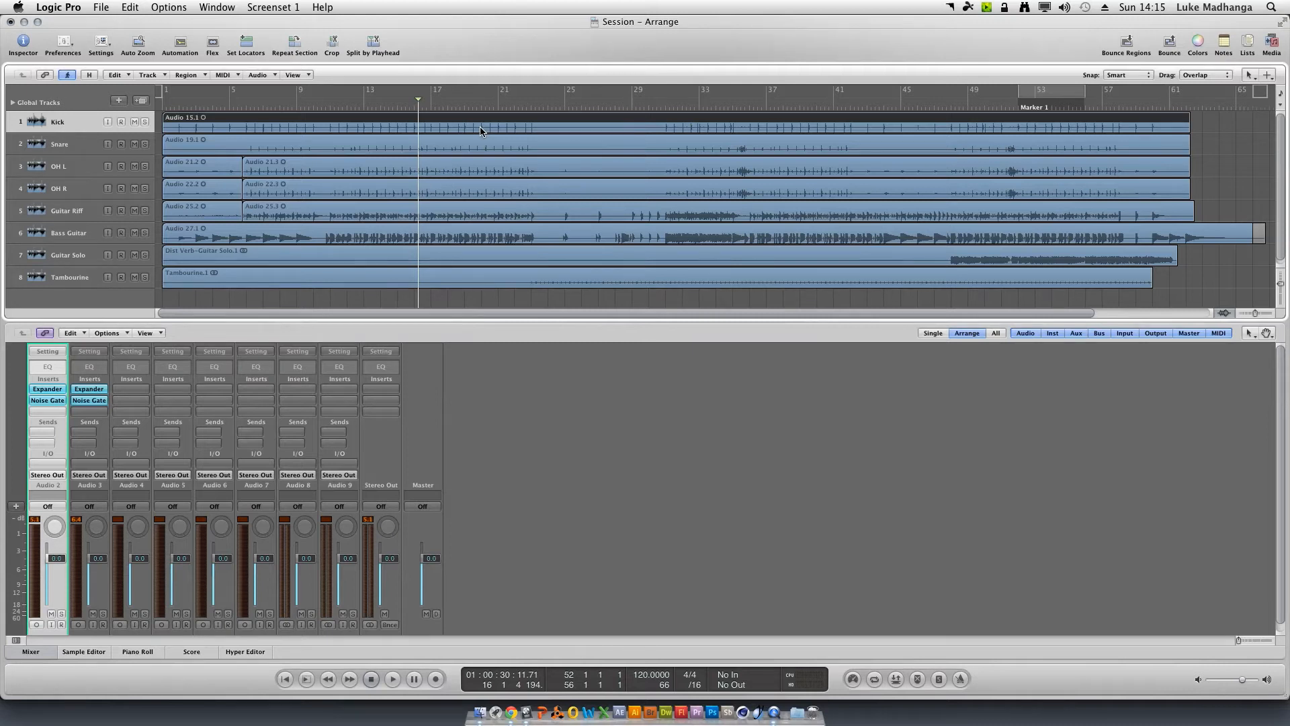
# Bounce the Kick region in place to a new track with source muted, then start the same for Snare.
pyautogui.hotkey('ctrl', 'b')
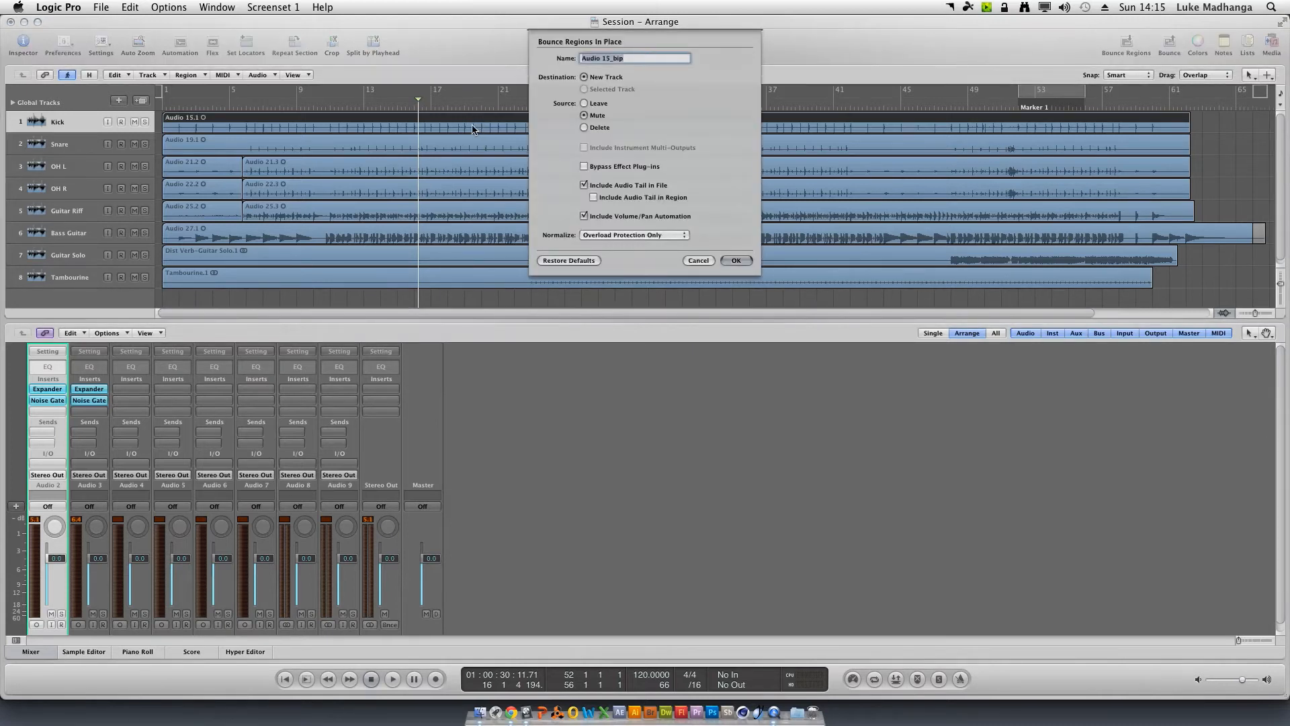
pyautogui.click(736, 260)
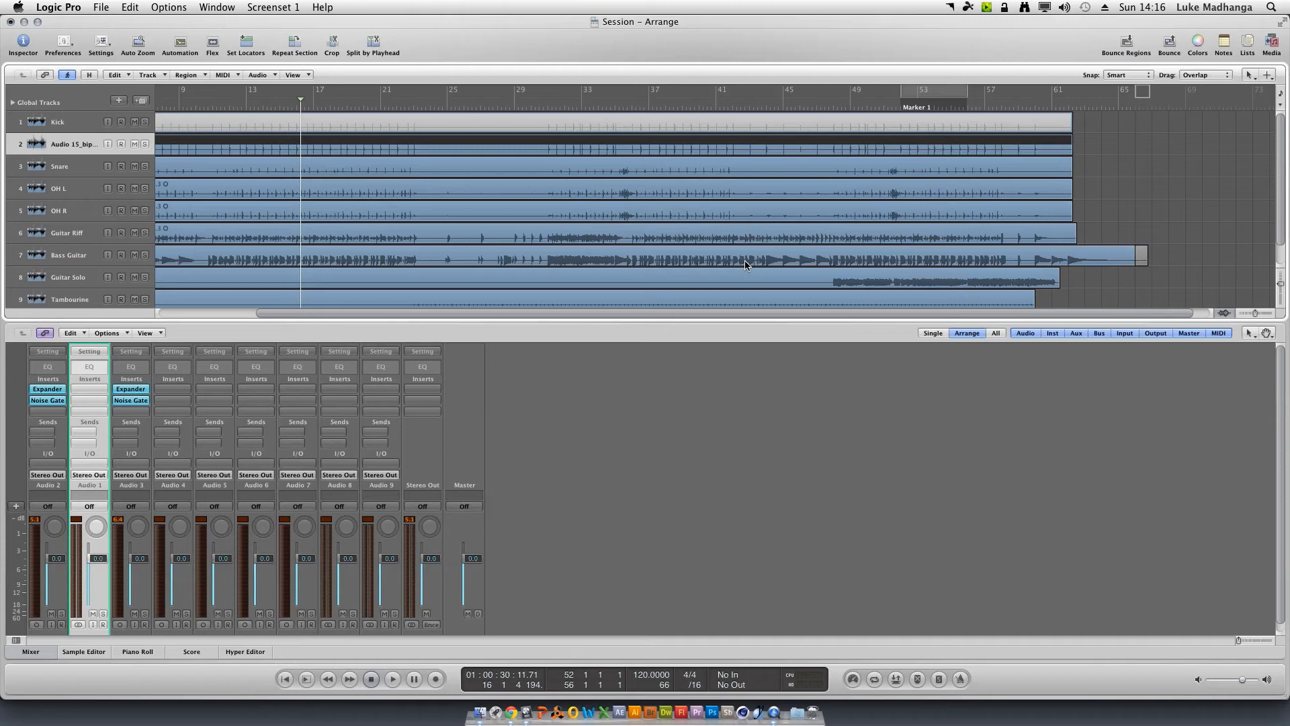
pyautogui.click(669, 159)
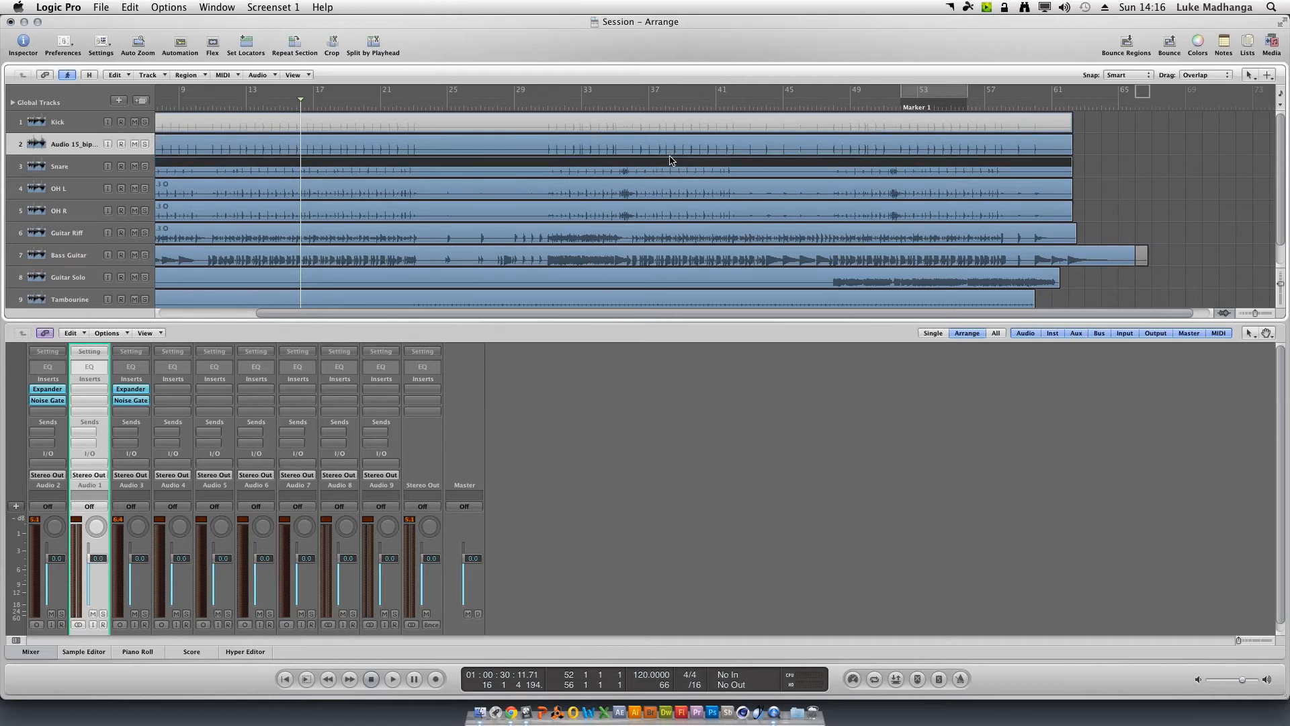
pyautogui.hotkey('ctrl', 'b')
# Confirm the Snare bounce, move the Snare track up under Kick and select the Audio 15_bip_3 region.
pyautogui.click(736, 258)
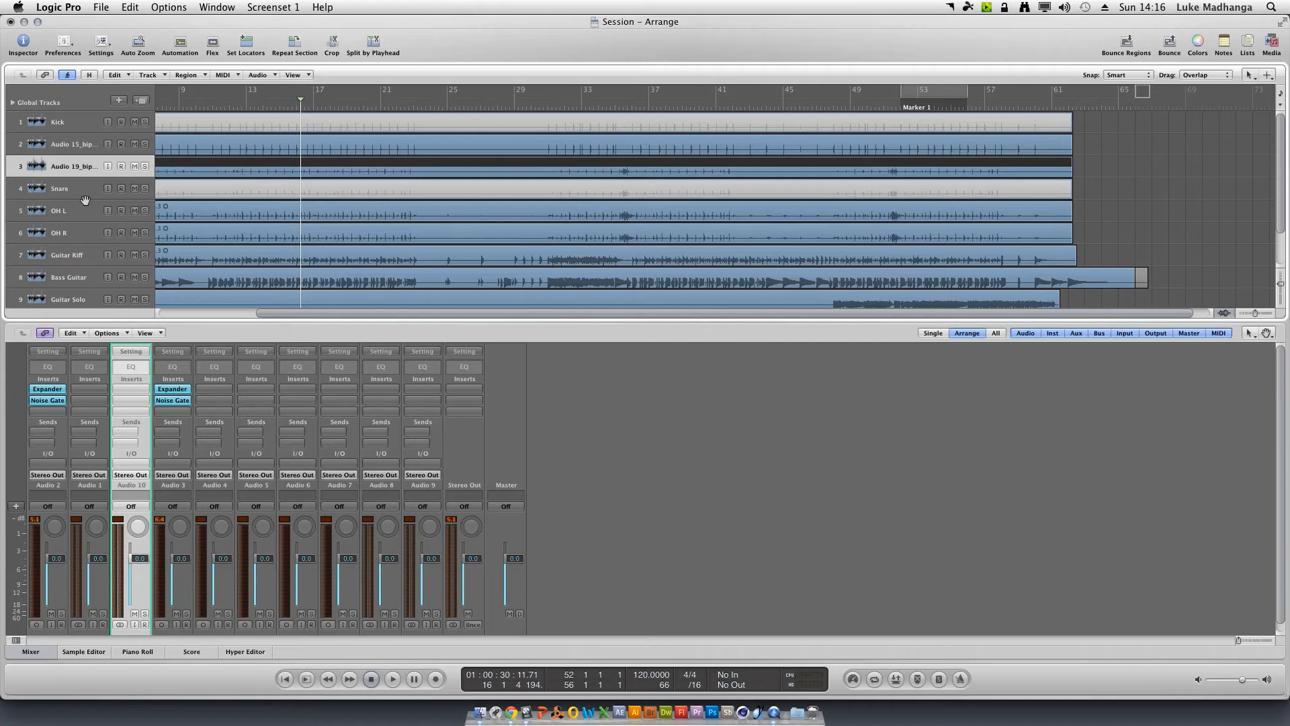
pyautogui.click(63, 190)
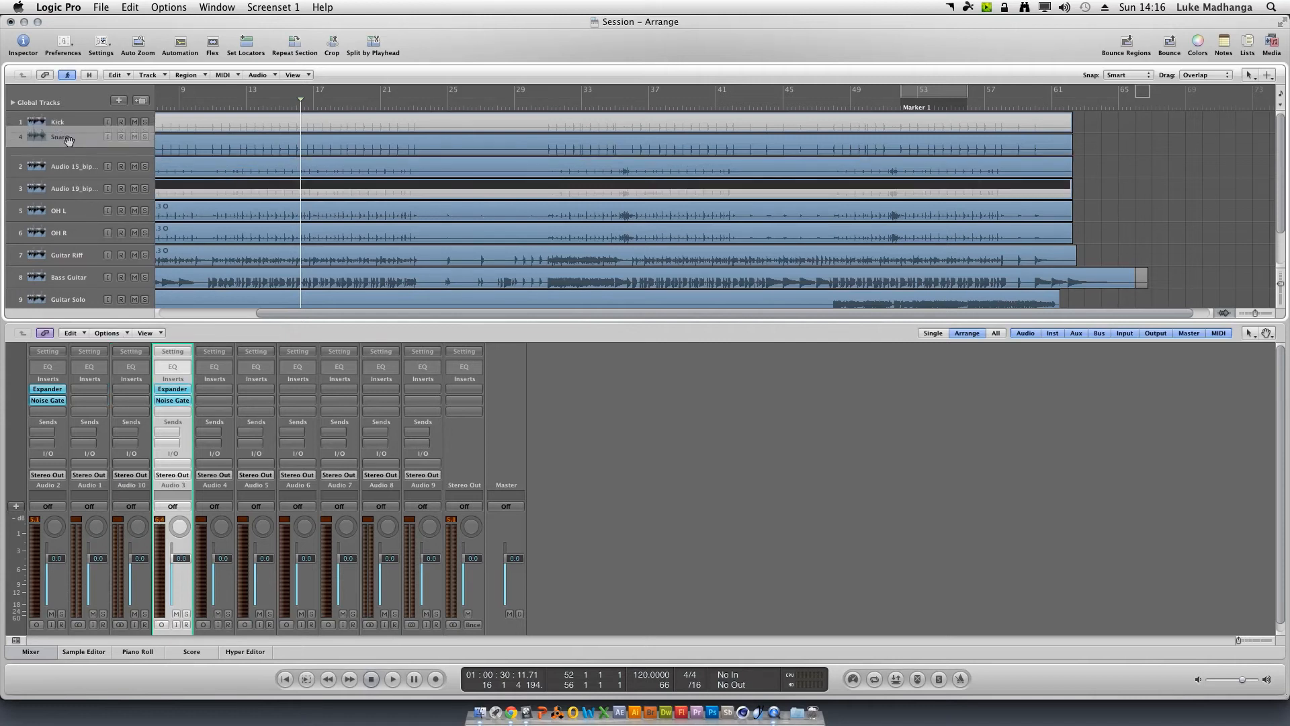
pyautogui.moveTo(62, 189); pyautogui.dragTo(68, 143)
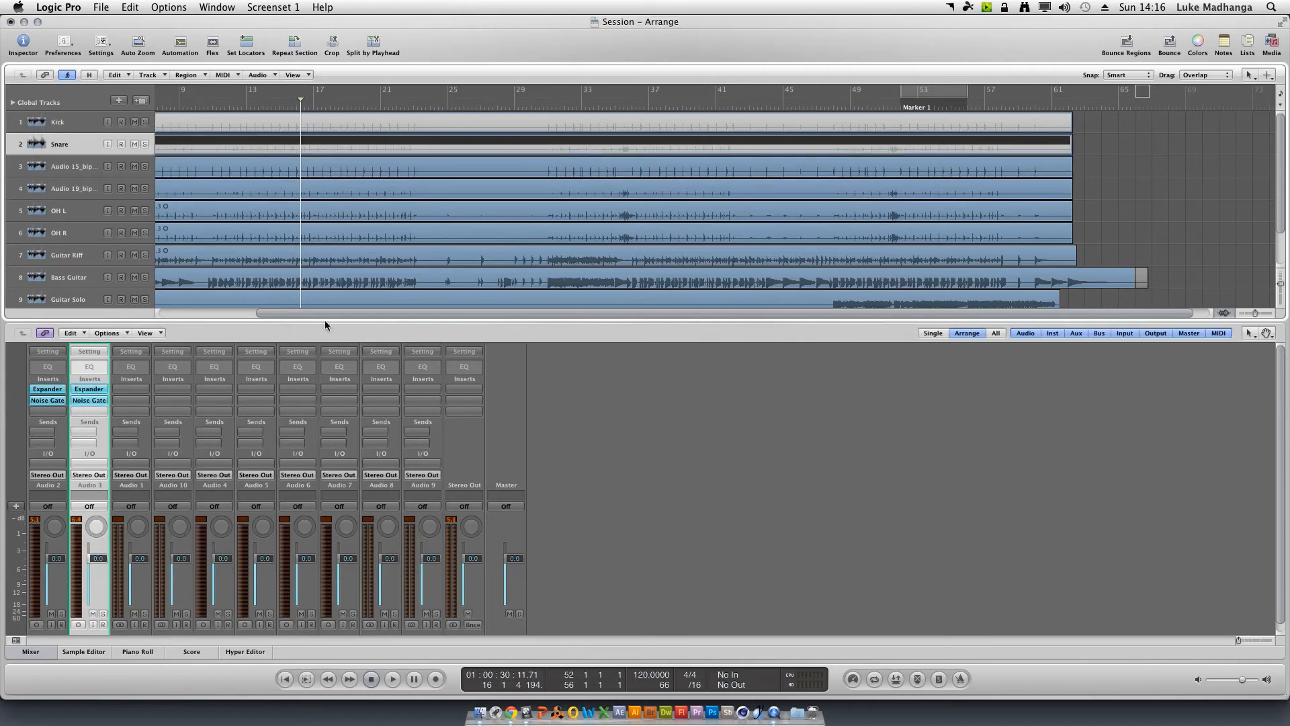
pyautogui.moveTo(324, 323); pyautogui.dragTo(201, 323)
pyautogui.click(180, 166)
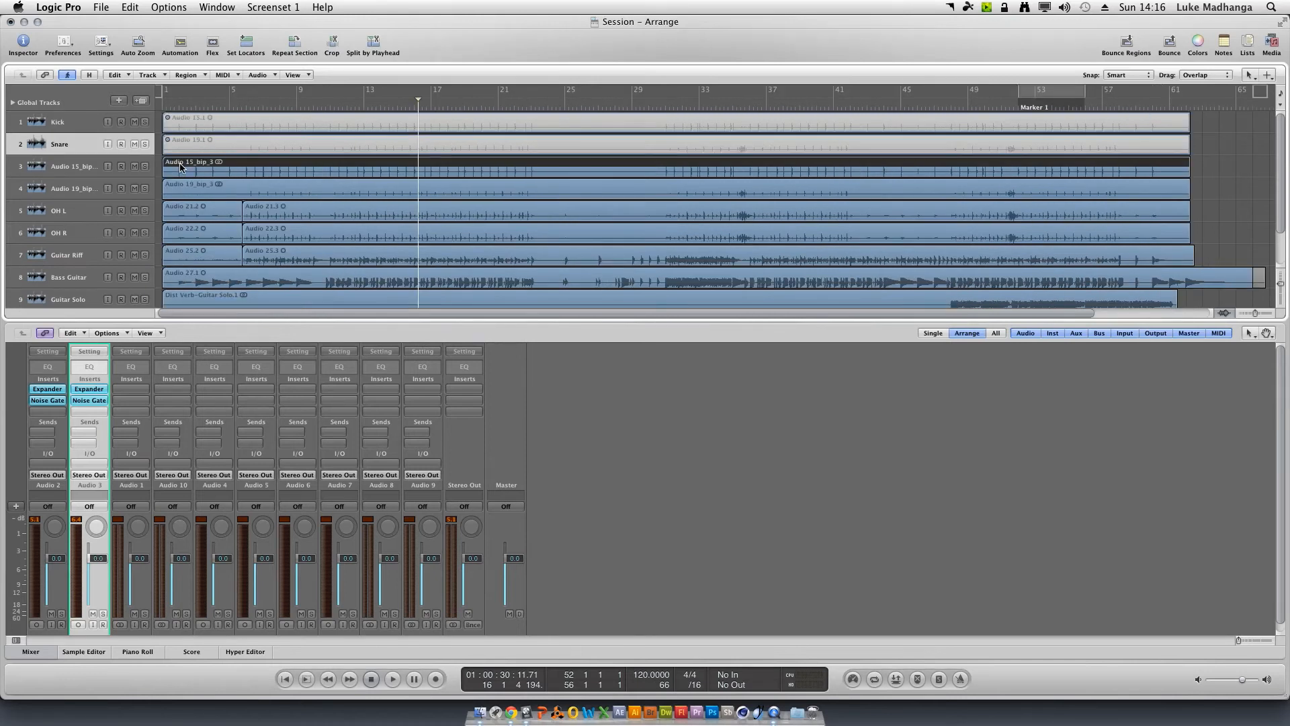
# Run Drum Replacement/Doubling analysis on the Snare track, keeping Kick as the instrument.
pyautogui.press('y')
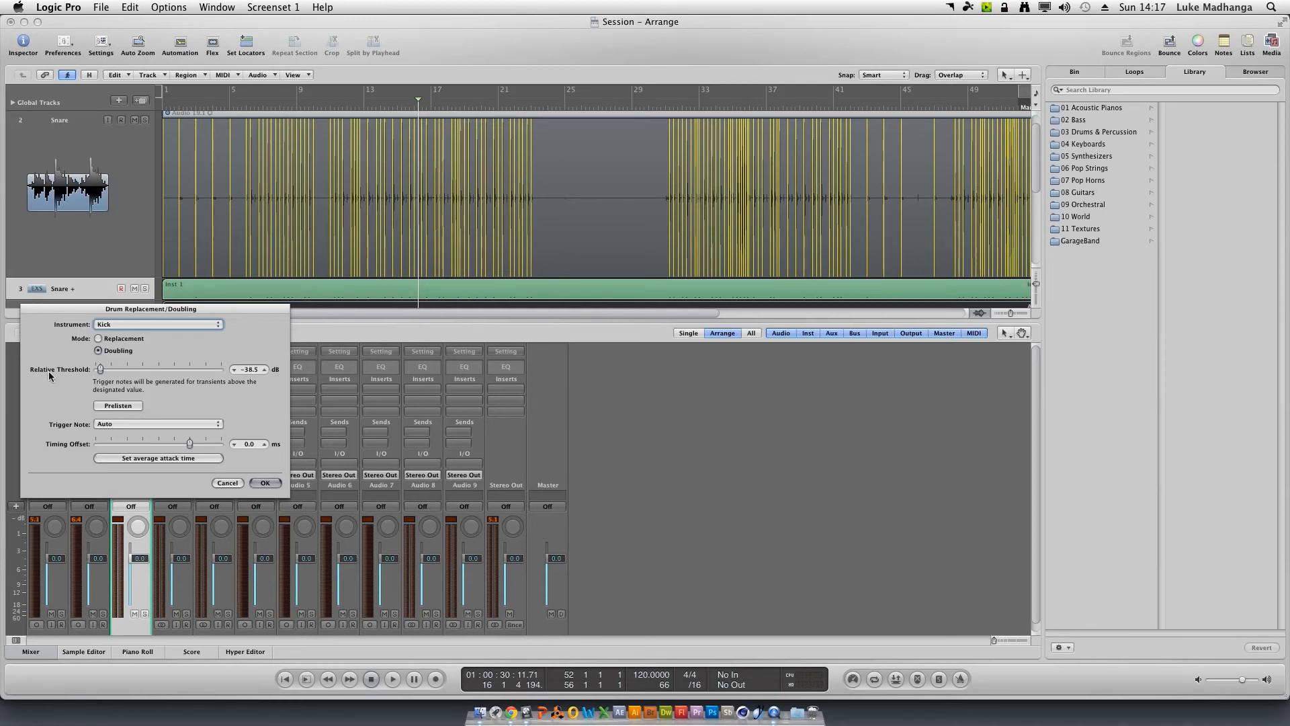
pyautogui.click(133, 325)
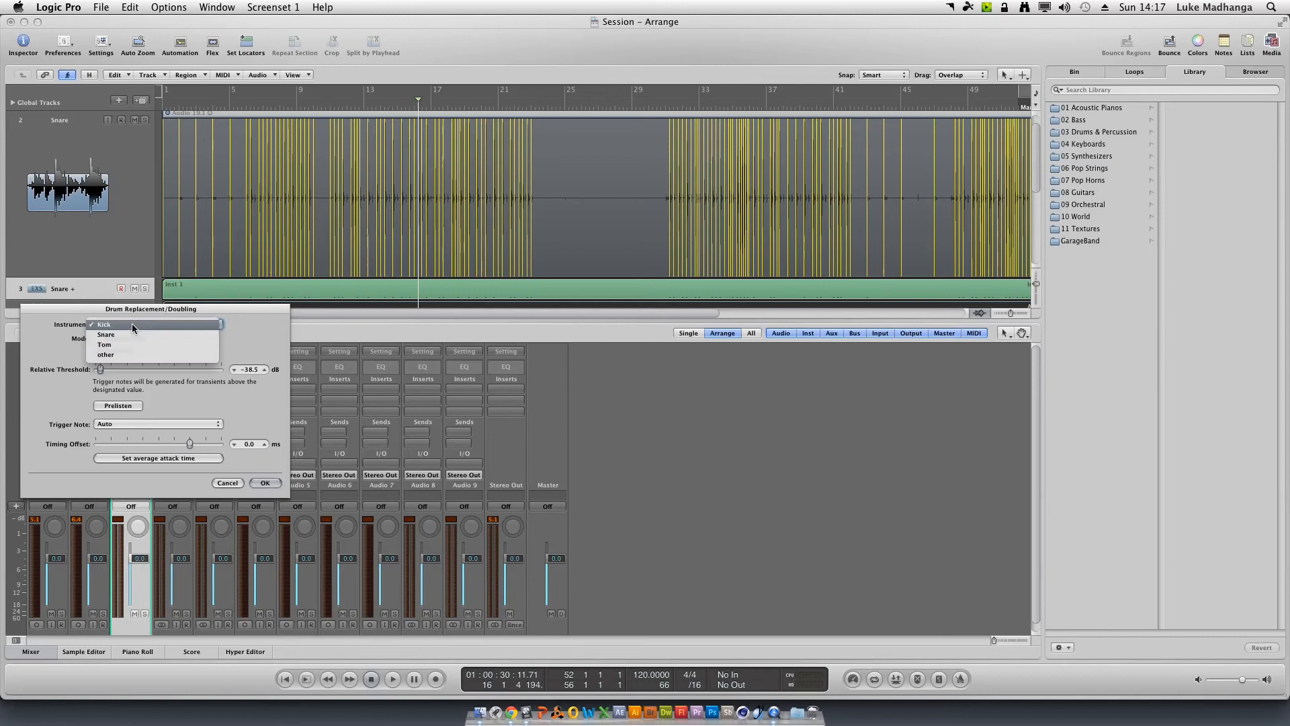
pyautogui.click(131, 324)
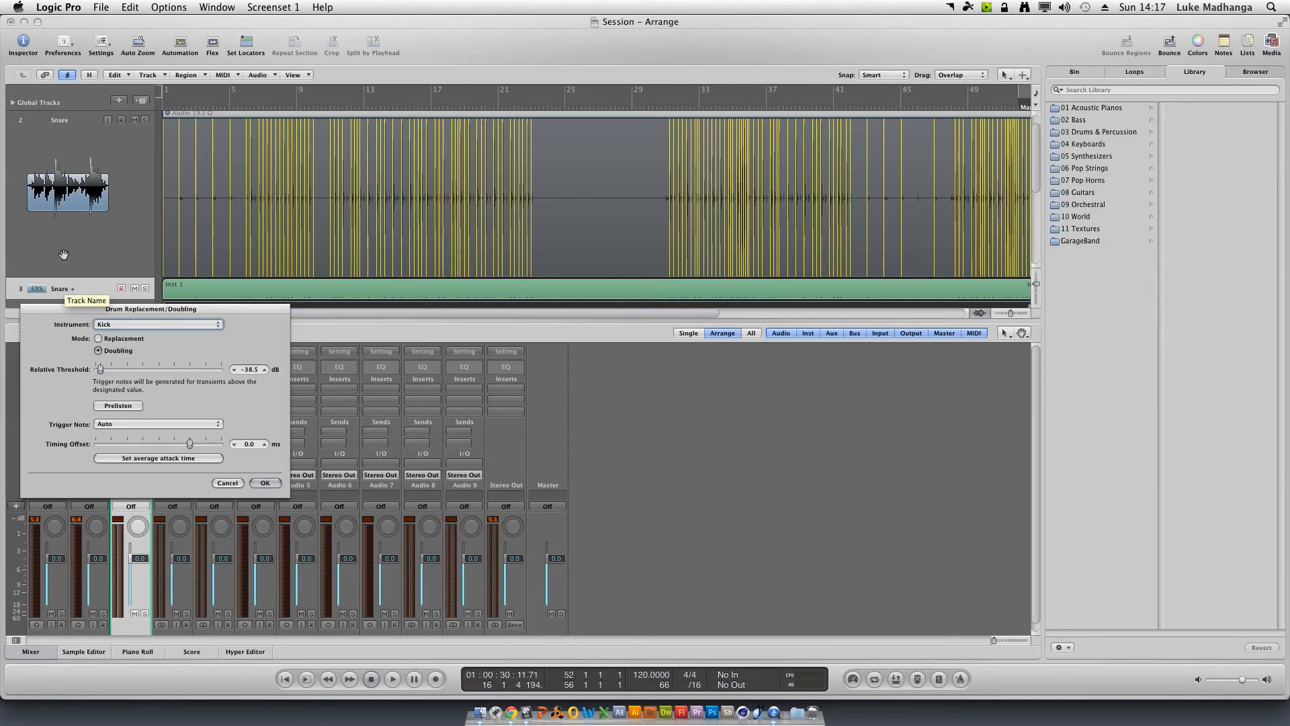
pyautogui.scroll(-2, 65, 285)
pyautogui.scroll(-3, 66, 258)
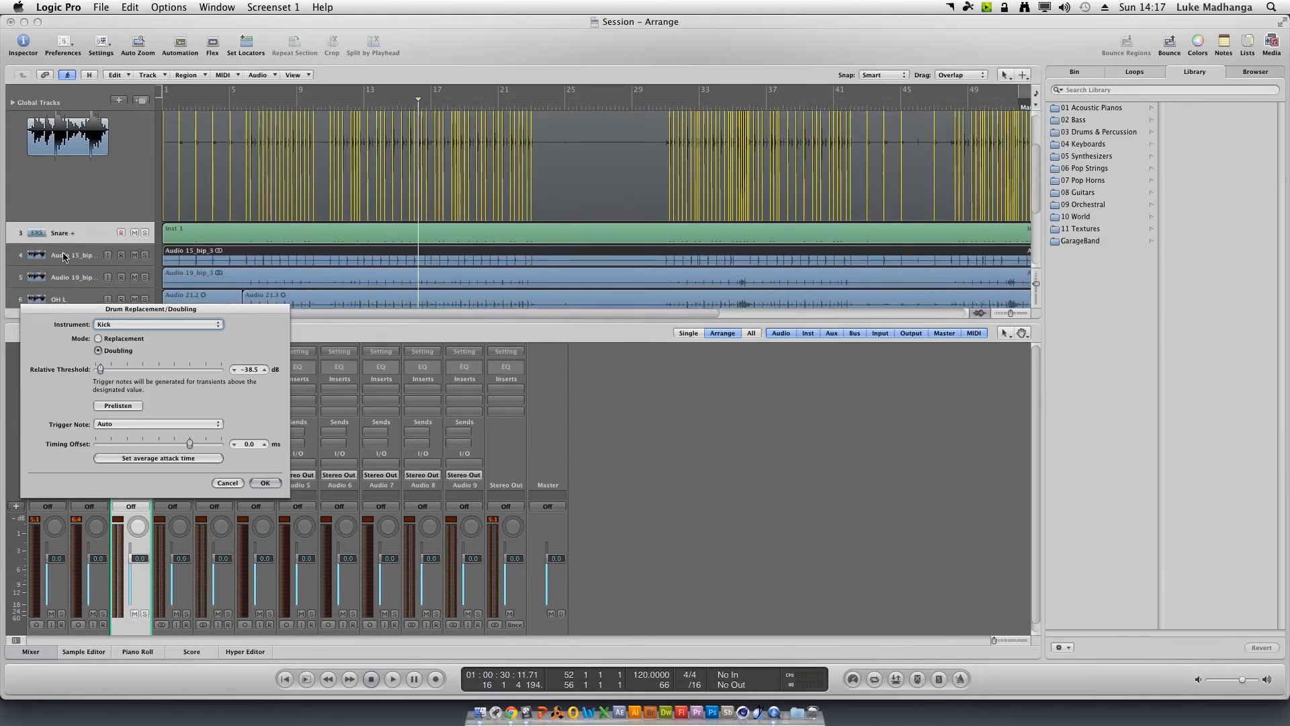
pyautogui.scroll(-3, 64, 258)
# Switch the doubling instrument to Snare and lower the relative threshold to about −37 dB.
pyautogui.click(183, 324)
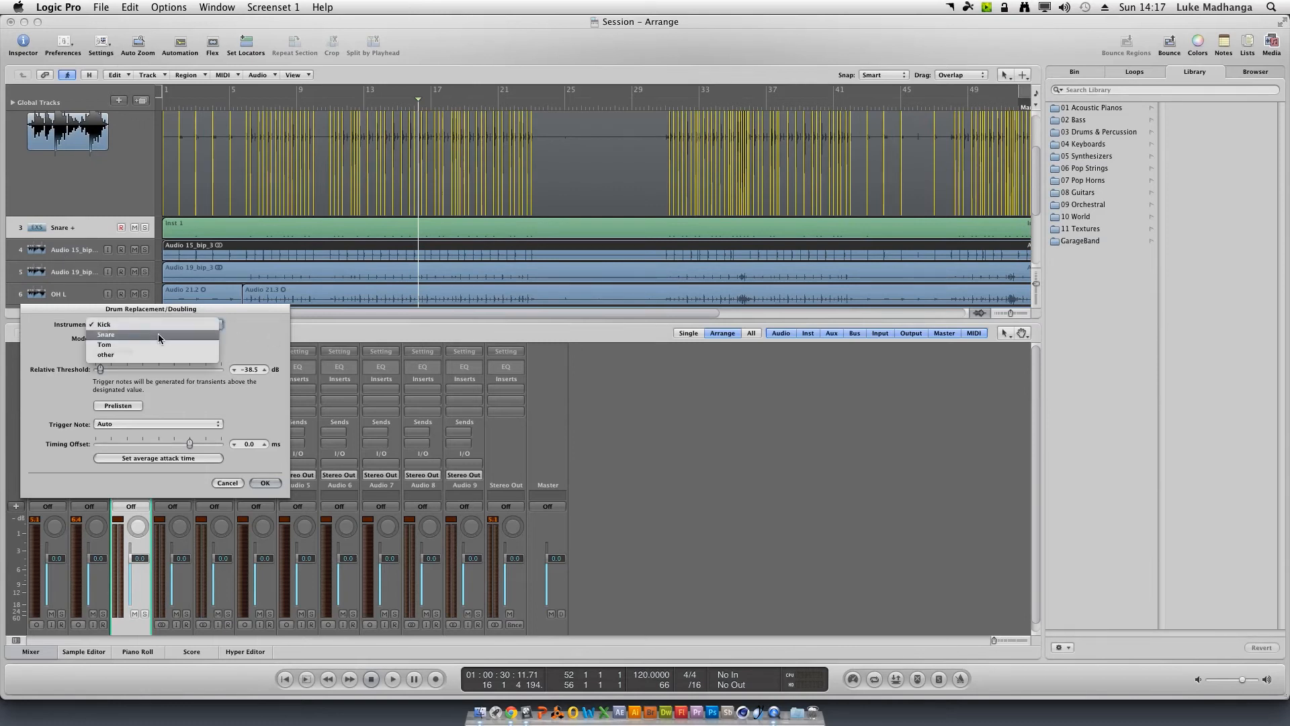
pyautogui.click(159, 333)
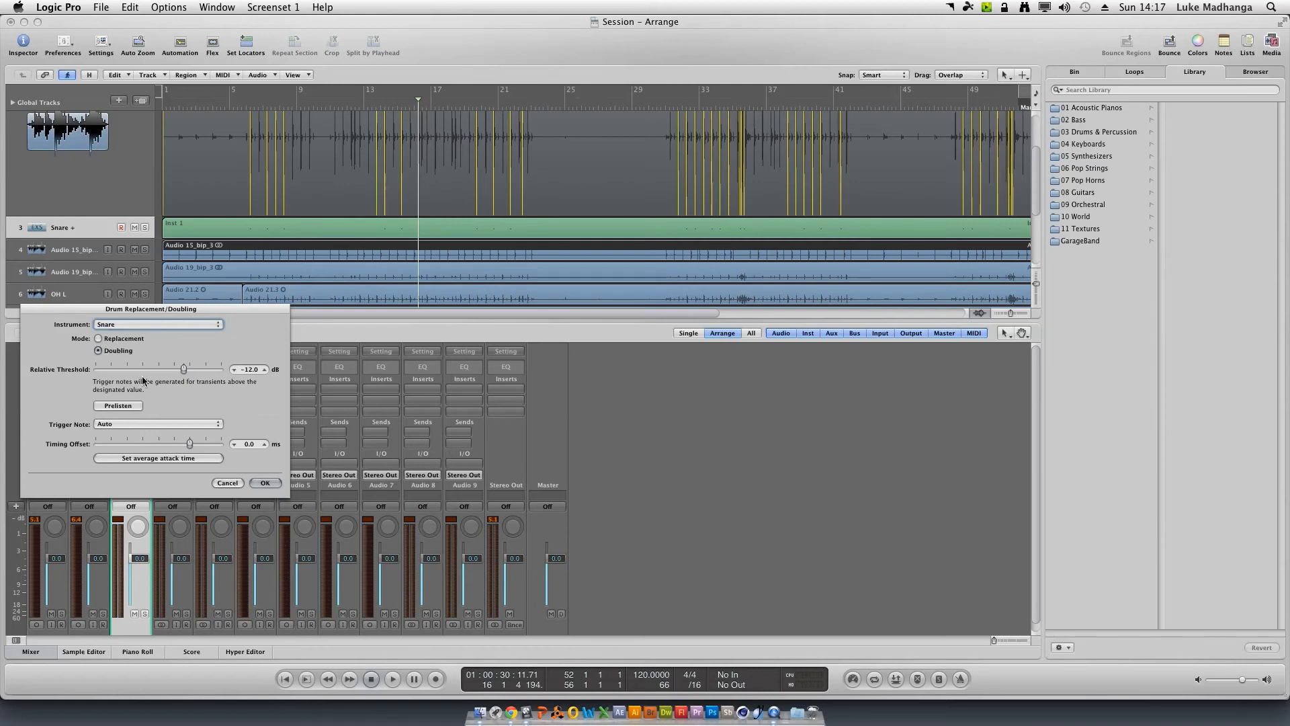
pyautogui.moveTo(185, 368); pyautogui.dragTo(103, 369)
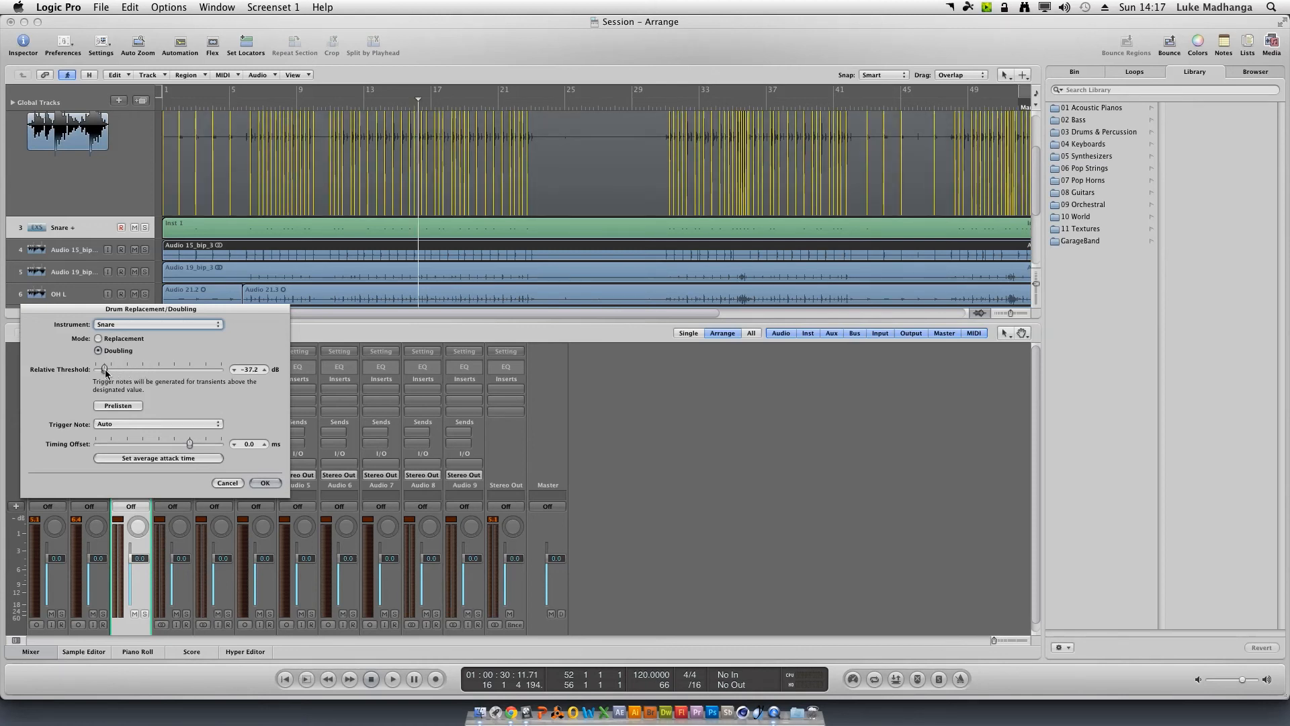
pyautogui.scroll(3, 205, 252)
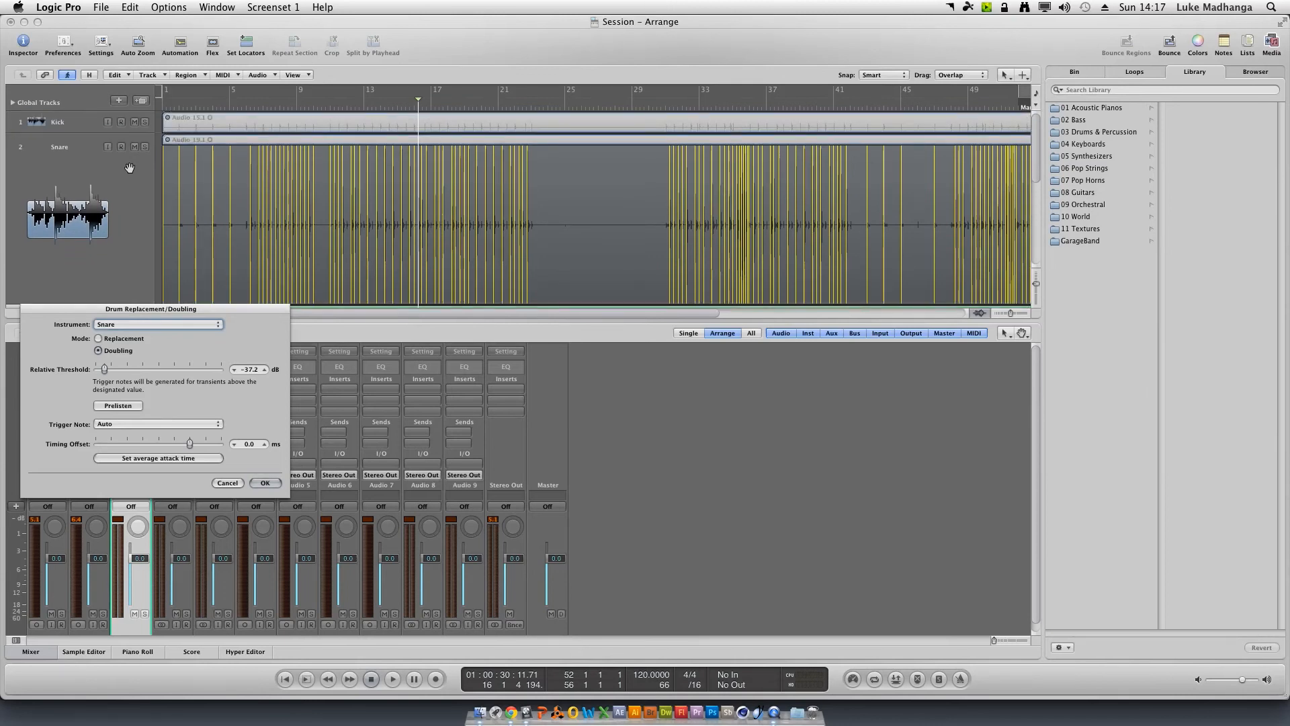
pyautogui.scroll(-3, 129, 167)
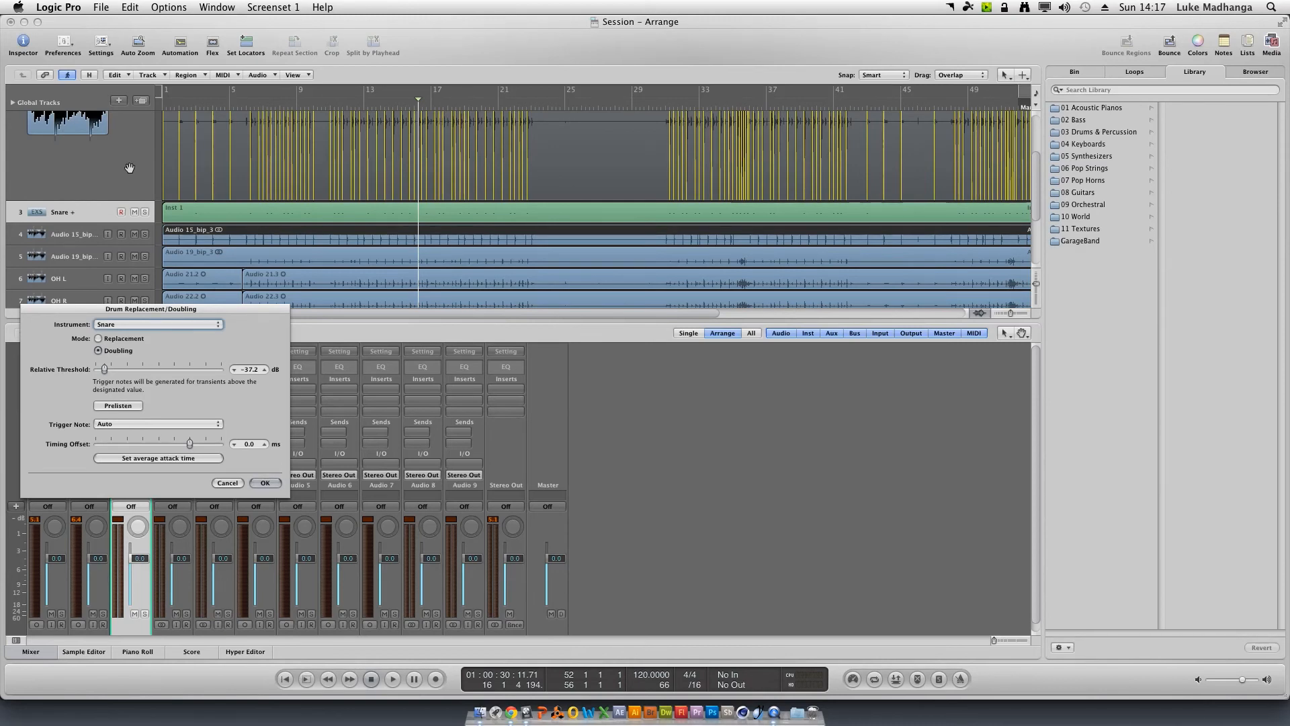
pyautogui.scroll(3, 129, 167)
pyautogui.scroll(3, 129, 167)
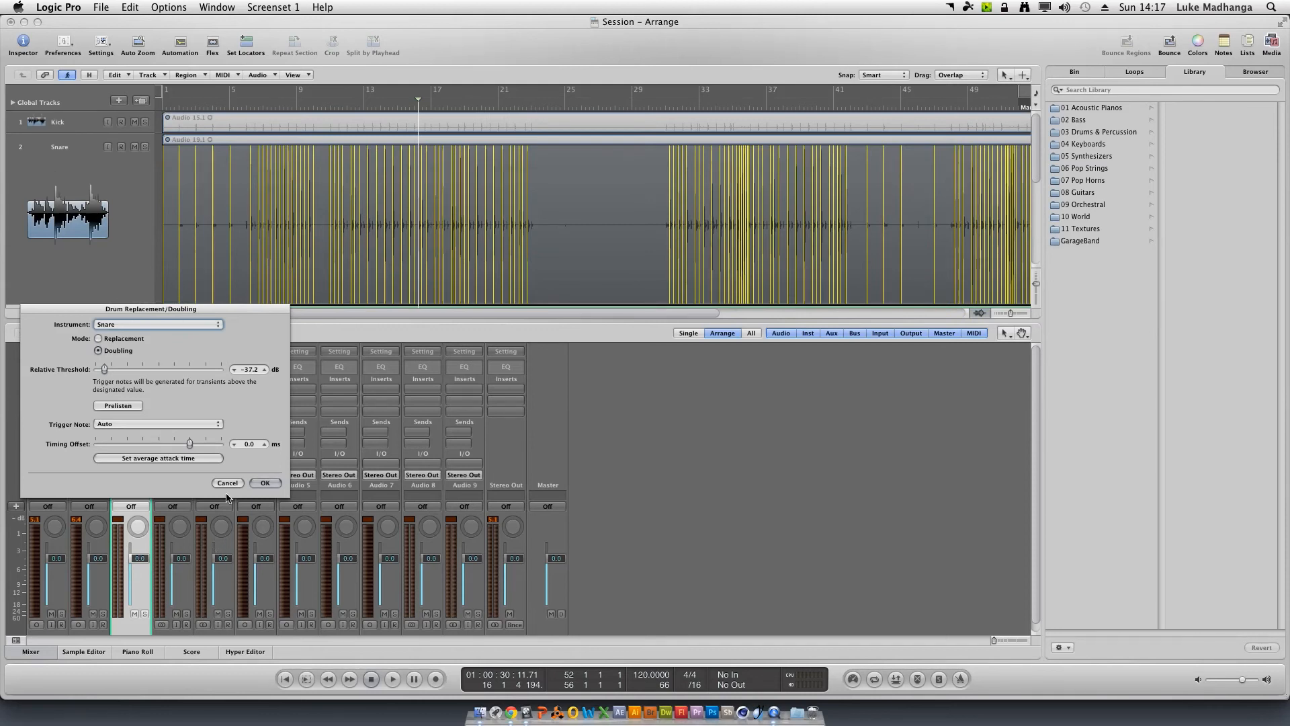
# Cancel the snare doubling and set up Drum Replacement/Doubling on Audio 15_bip_3 with Kick as instrument.
pyautogui.click(265, 483)
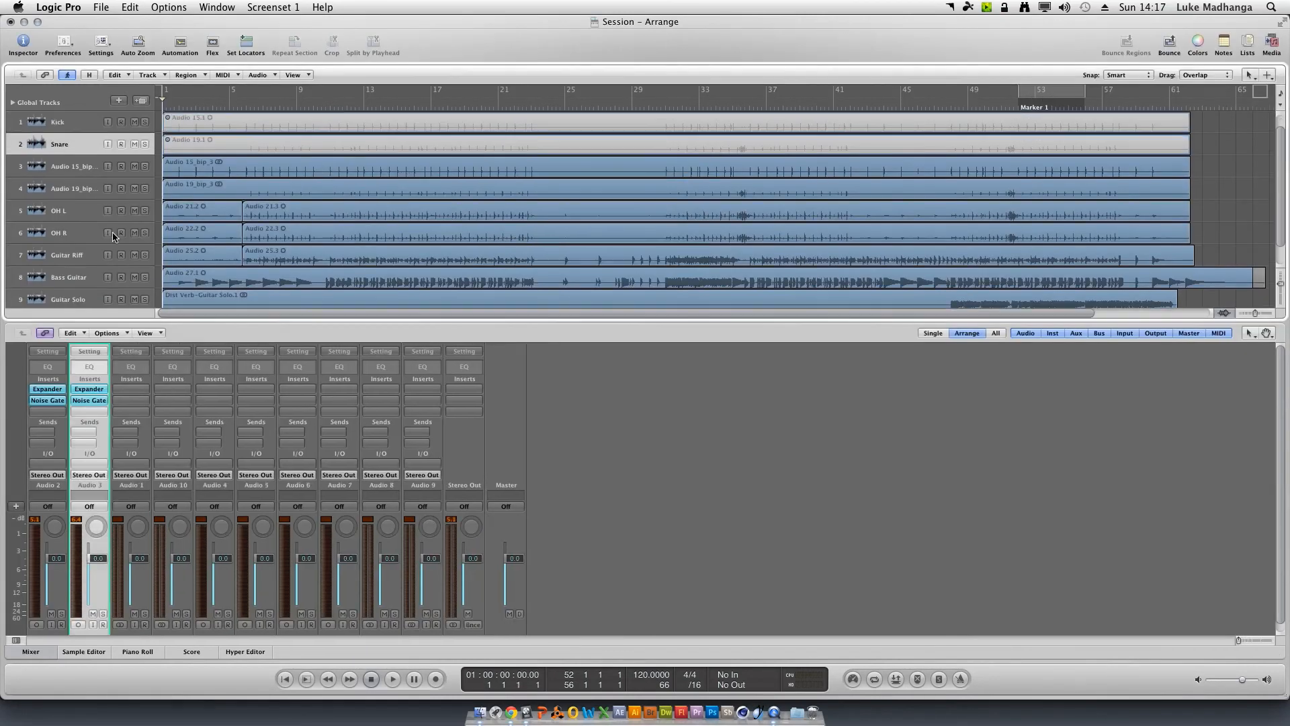
pyautogui.click(71, 167)
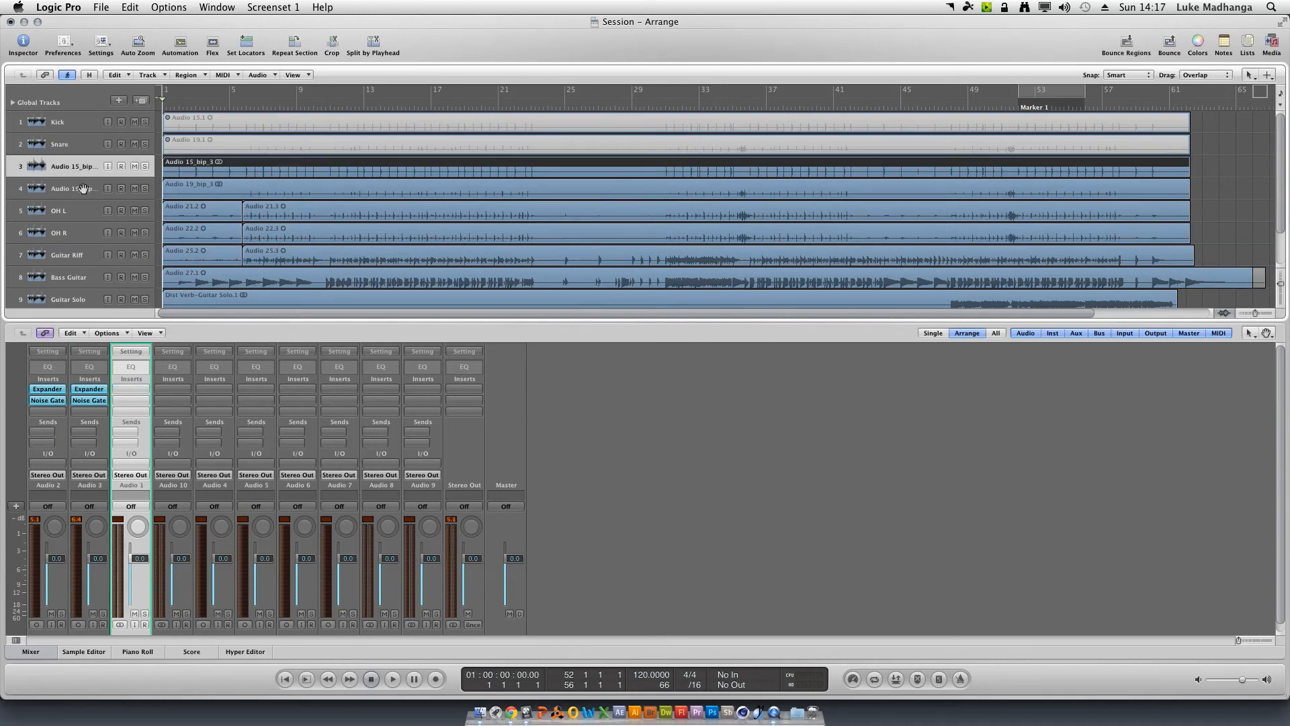
pyautogui.press('y')
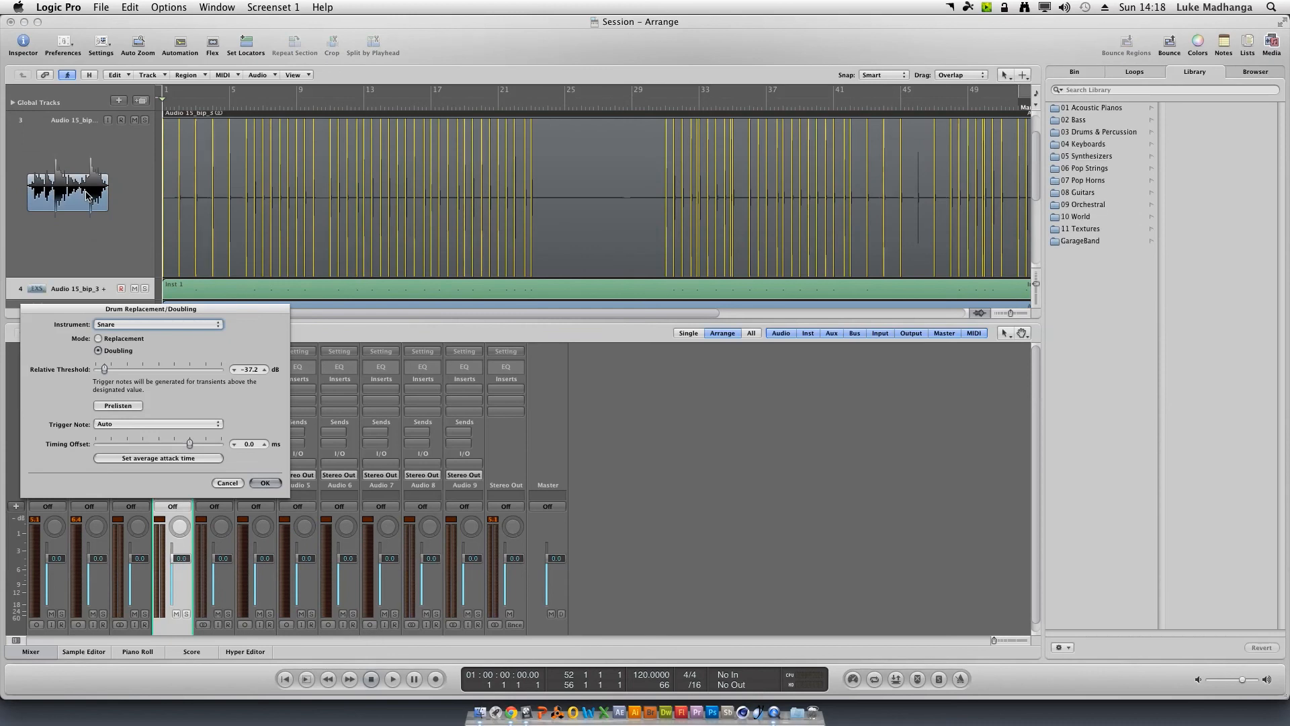
pyautogui.scroll(2, 88, 182)
pyautogui.scroll(2, 87, 164)
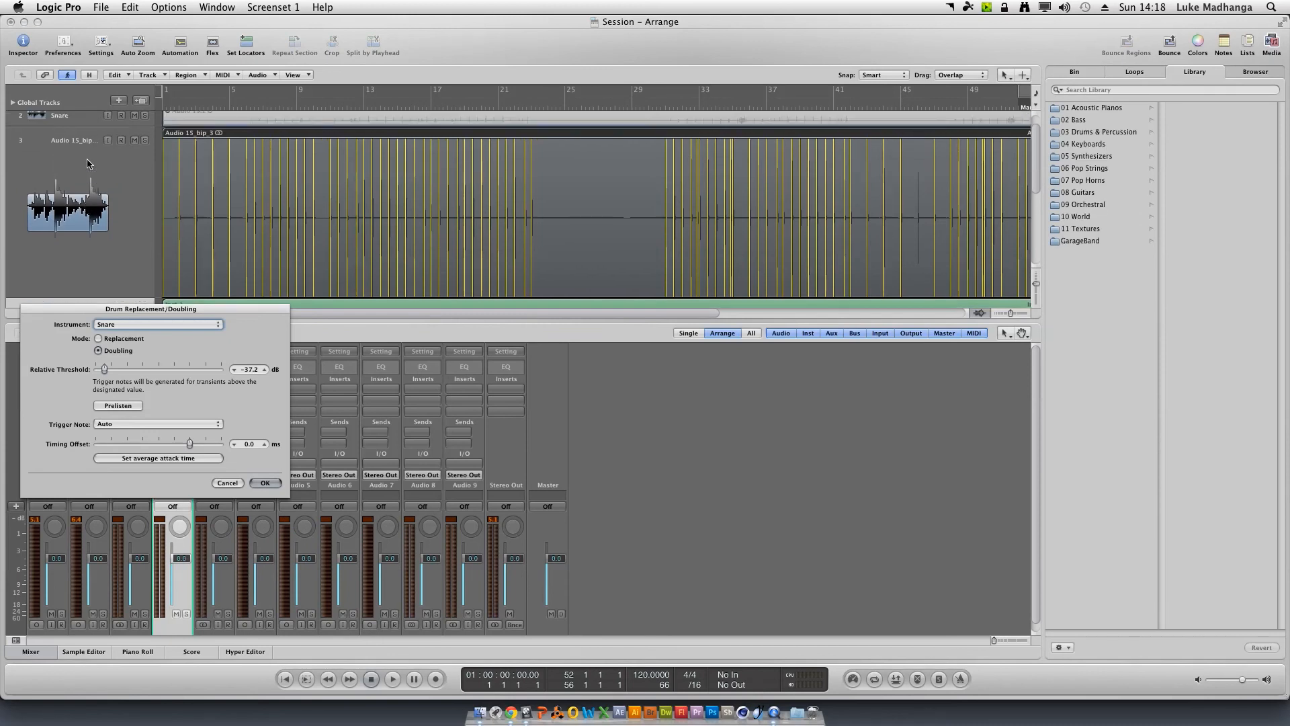
pyautogui.scroll(1, 88, 163)
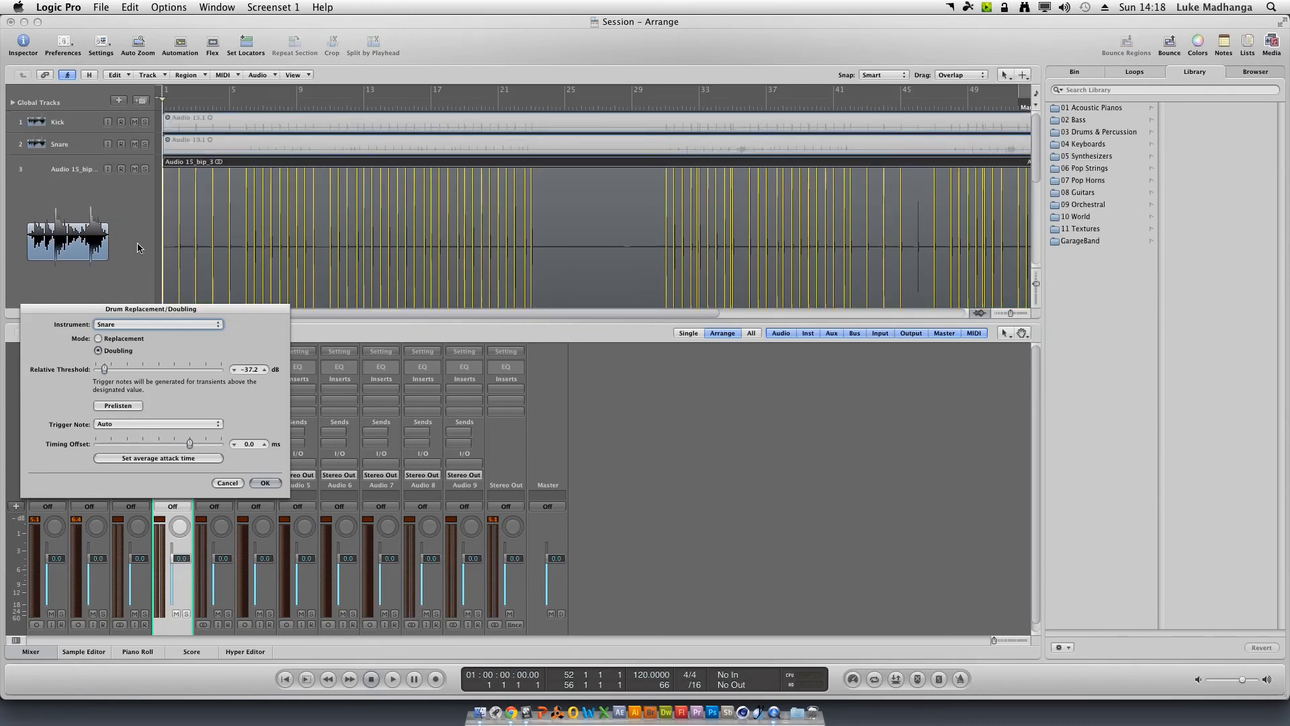
pyautogui.click(143, 324)
pyautogui.click(146, 314)
# Create the EXS24 kick-trigger track, audition it soloed and layered from bar 16, then stop.
pyautogui.click(265, 482)
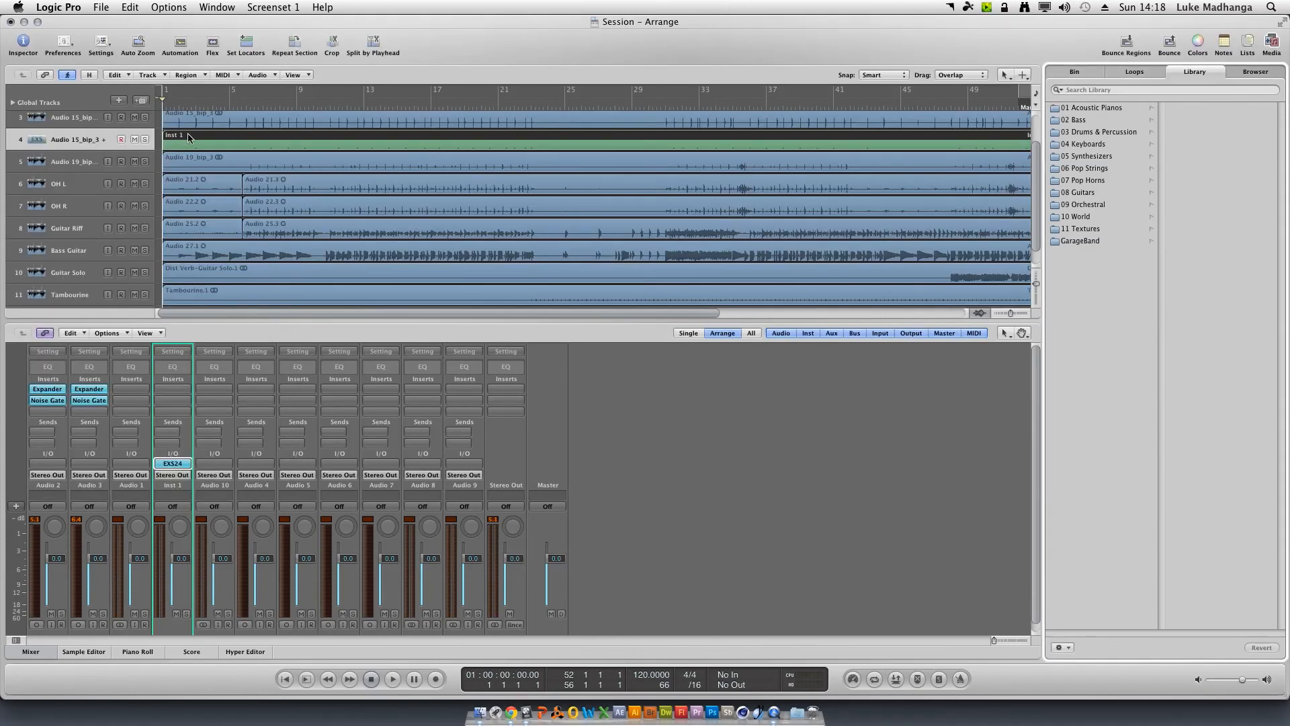
pyautogui.scroll(3, 132, 162)
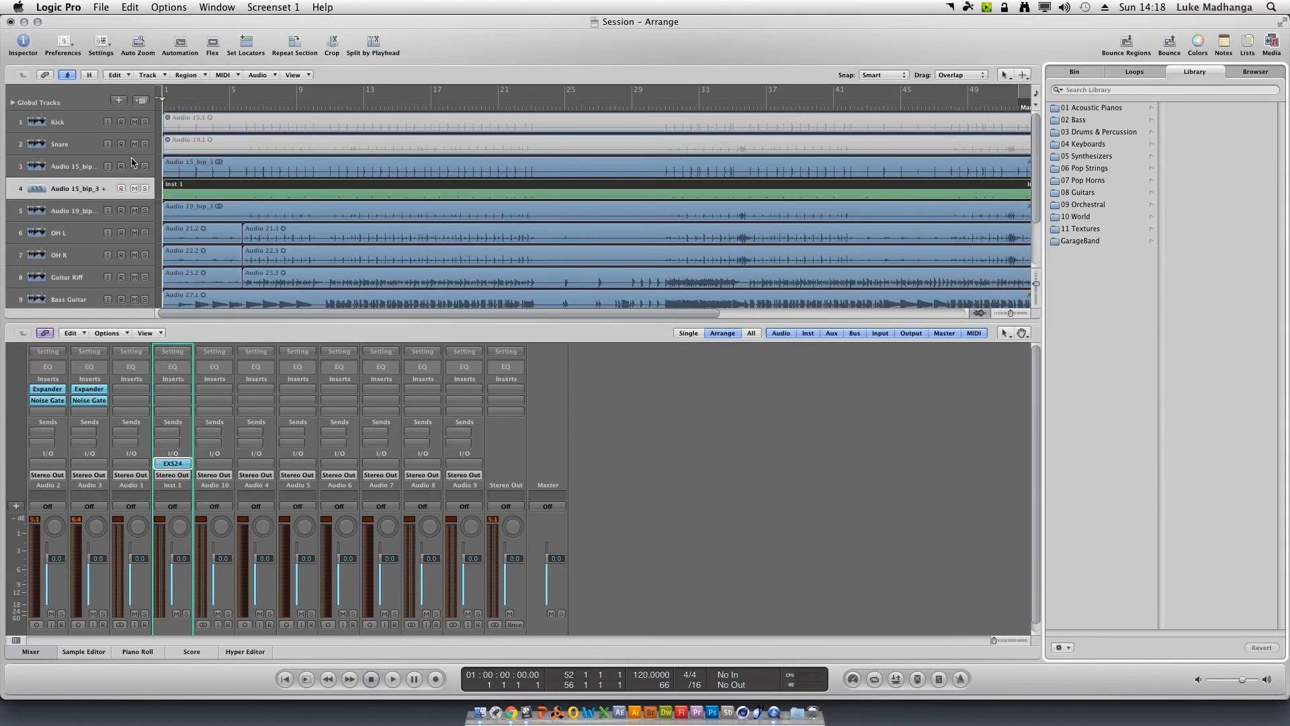
pyautogui.click(146, 166)
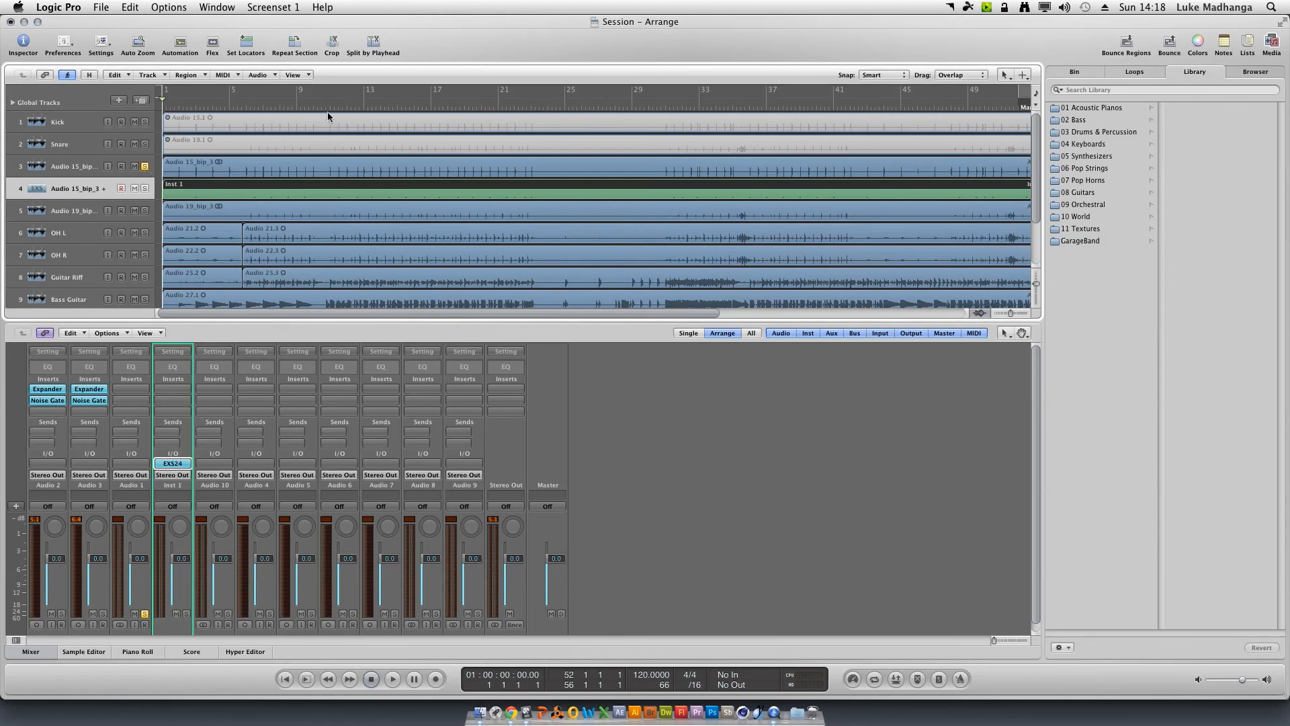
pyautogui.doubleClick(406, 108)
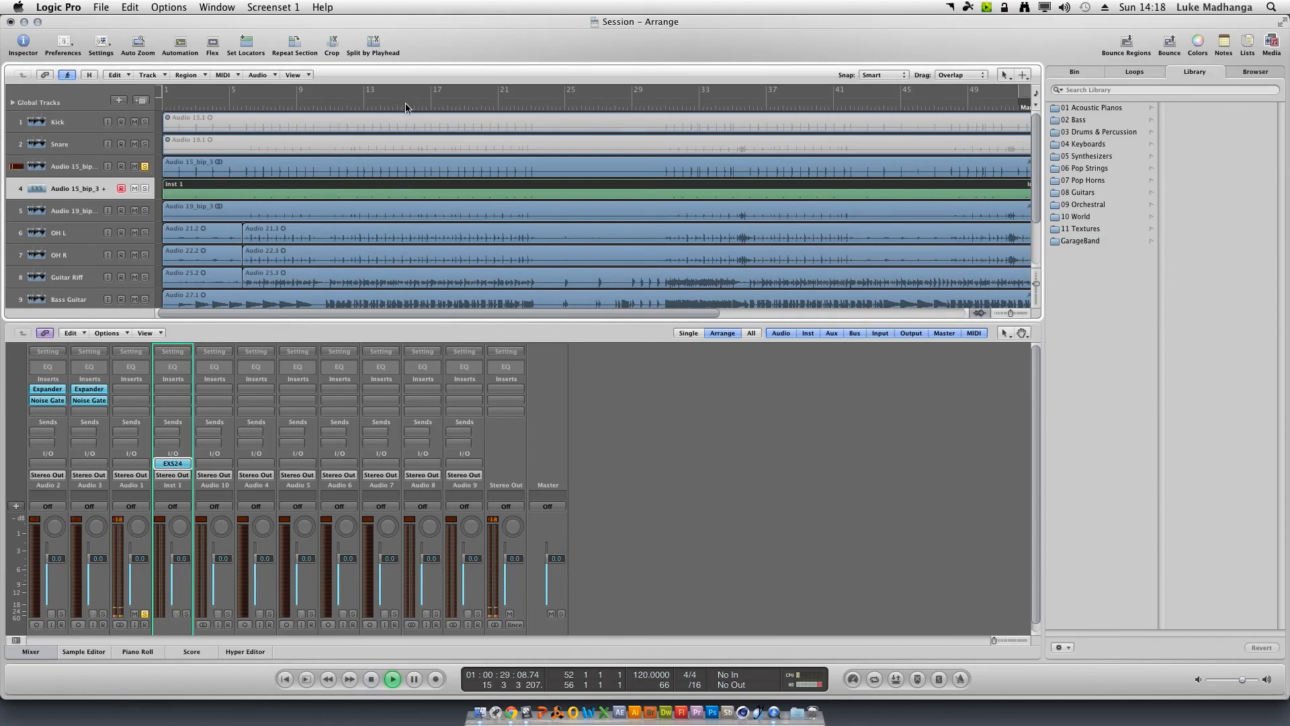
pyautogui.click(146, 167)
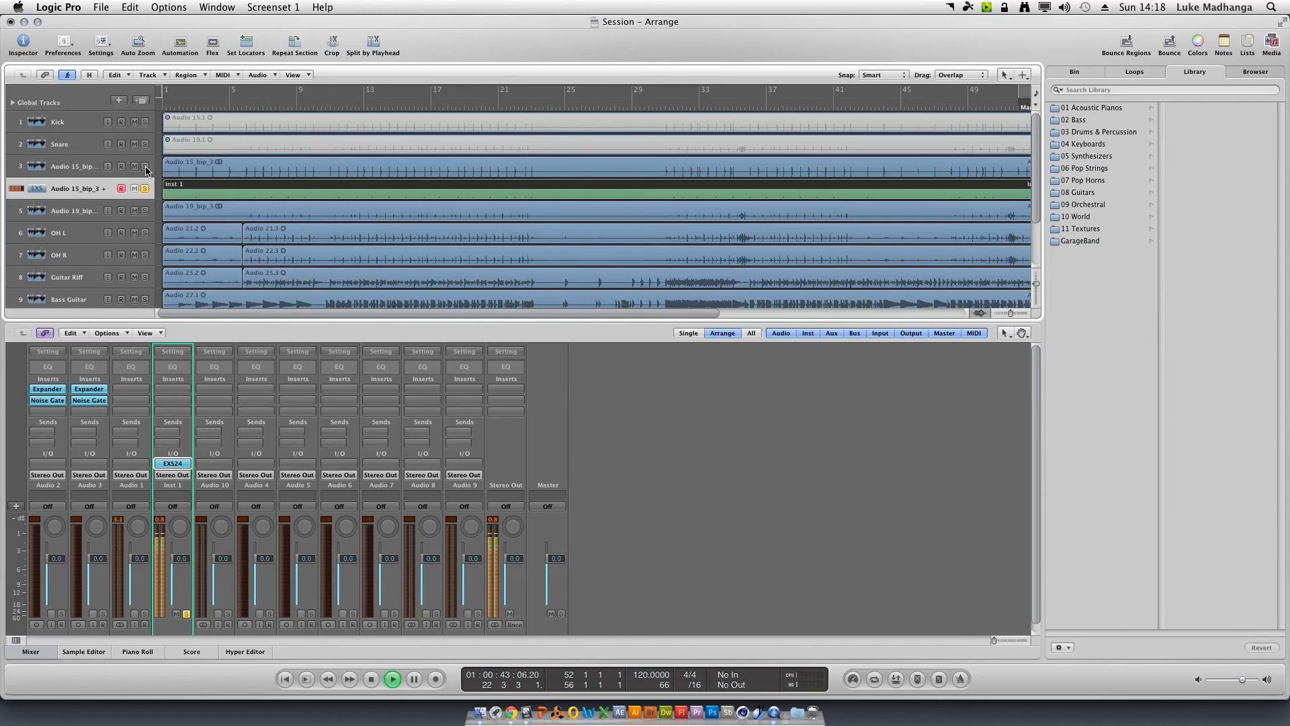
pyautogui.press('space')
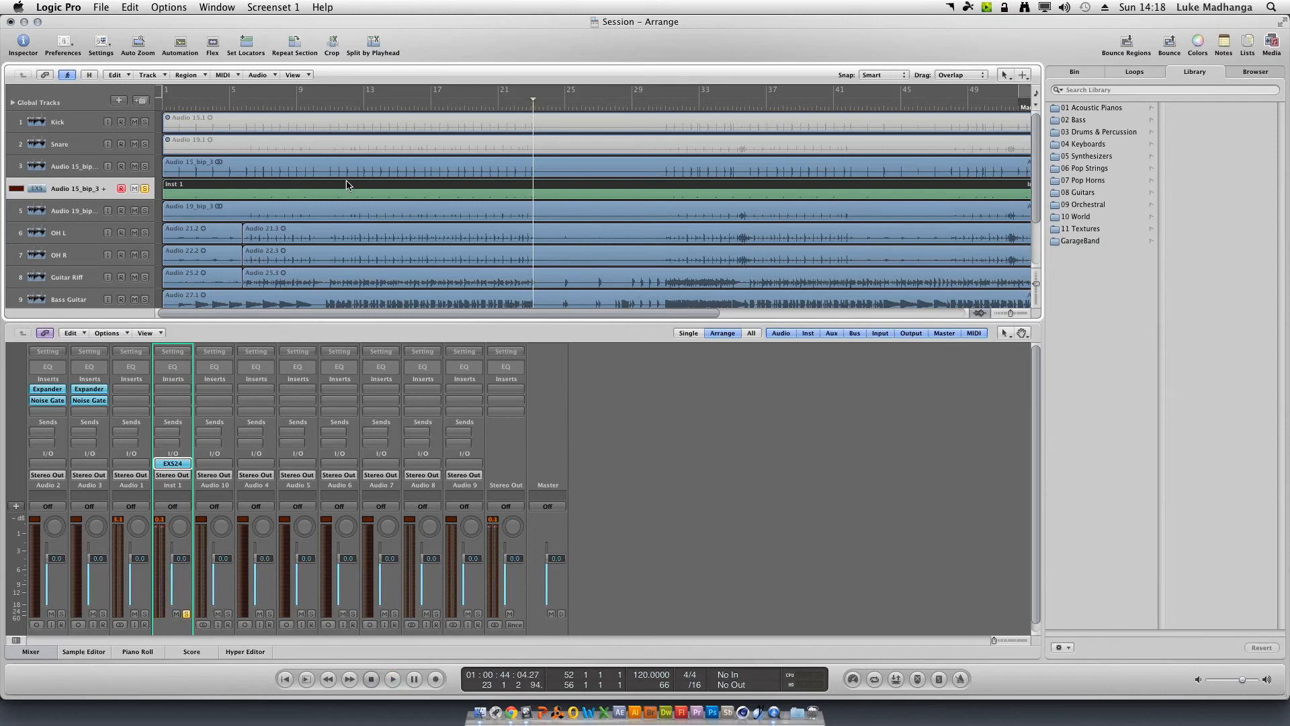